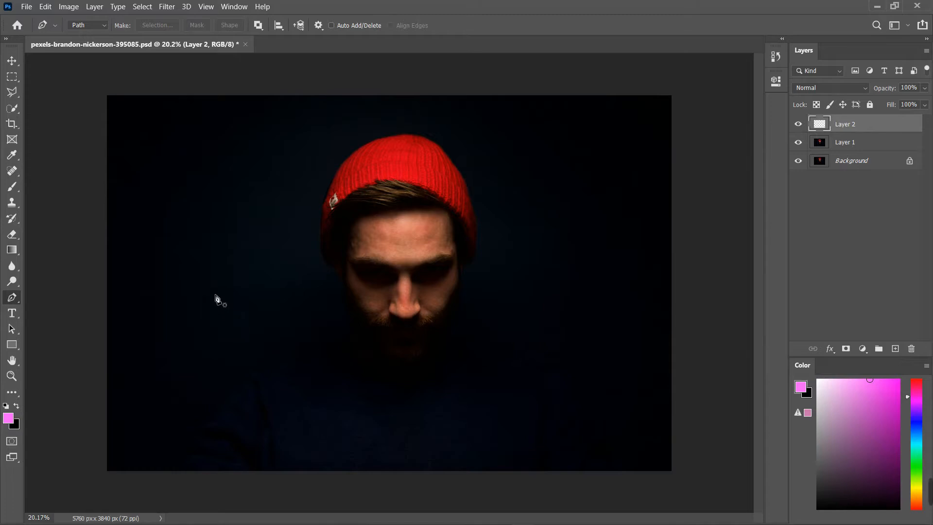
- Draw a closed triangular path with the Pen tool, crossing the man's forehead and spanning both sides of his head down to his chest
{"action": "left_click", "coordinate": [226, 301]}
{"action": "left_click", "coordinate": [420, 446]}
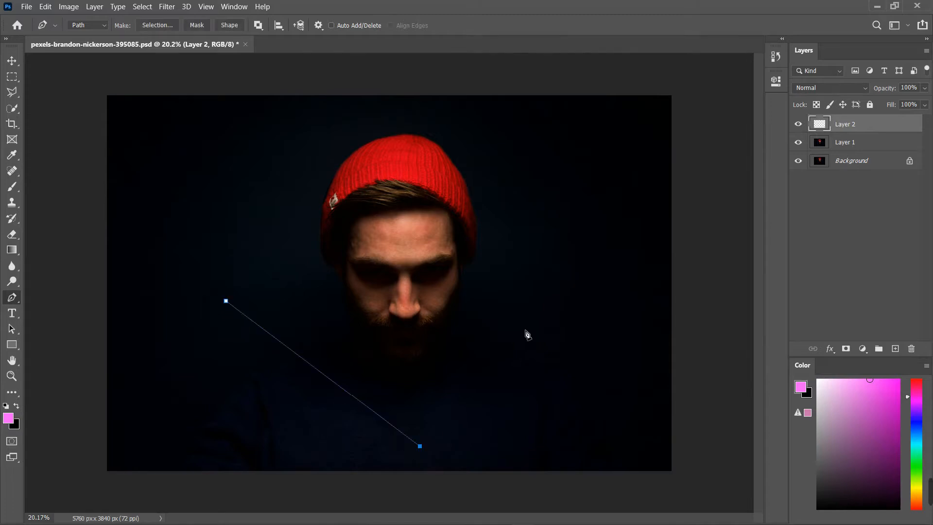
{"action": "left_click", "coordinate": [580, 183]}
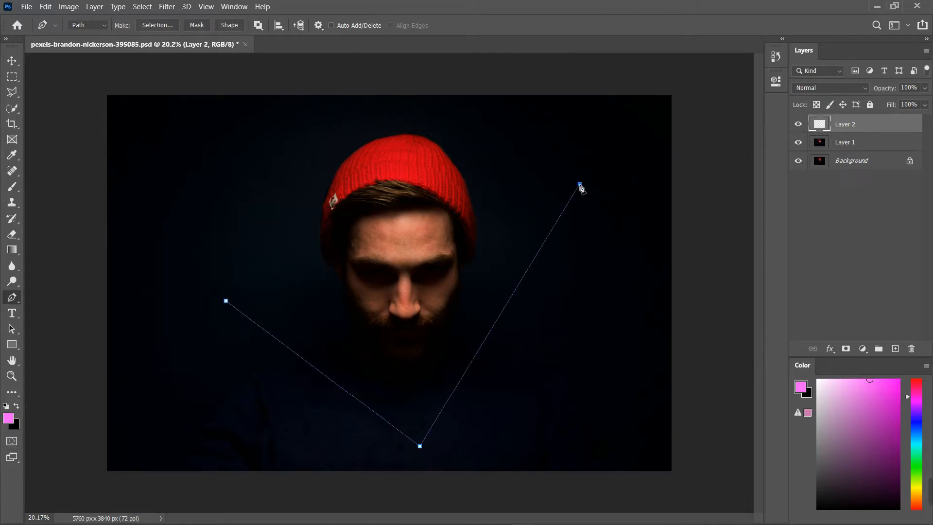
{"action": "left_click", "coordinate": [226, 300]}
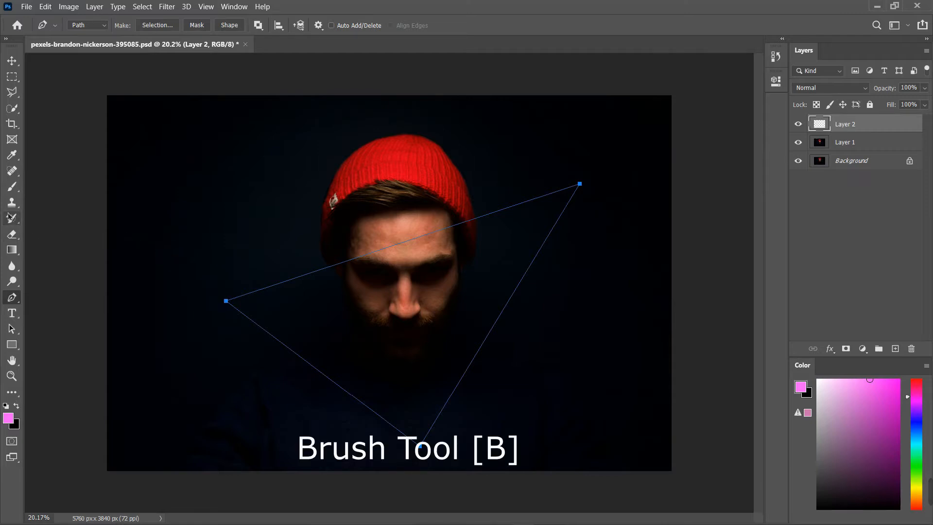
- Set up the Brush tool with a 20 px size, 100% hardness and 100% opacity
{"action": "left_click", "coordinate": [8, 193]}
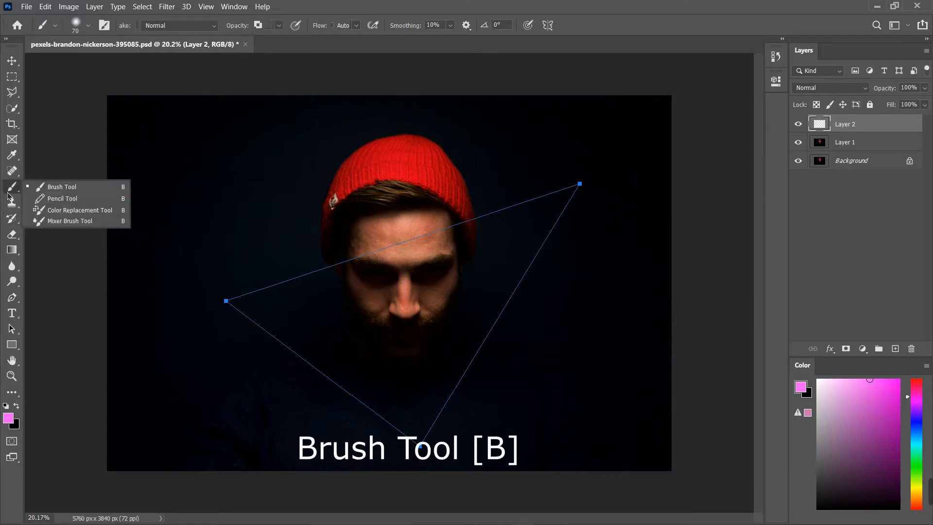
{"action": "left_click", "coordinate": [84, 188]}
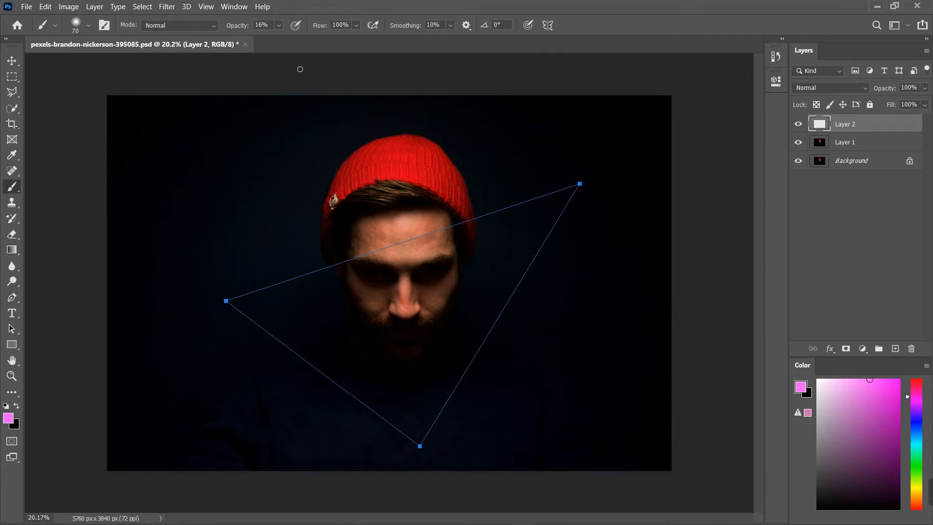
{"action": "left_click", "coordinate": [89, 26]}
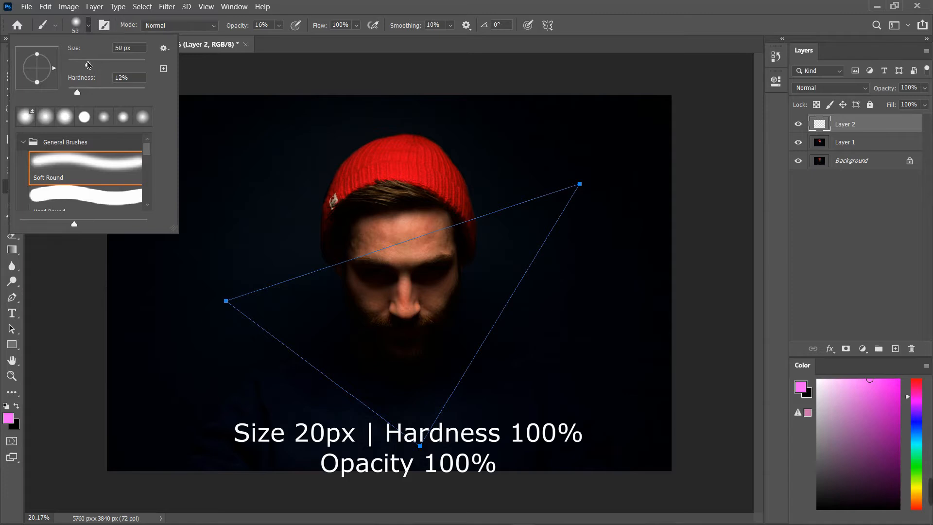
{"action": "left_click_drag", "start_coordinate": [81, 64], "coordinate": [146, 92]}
{"action": "key", "text": "Return"}
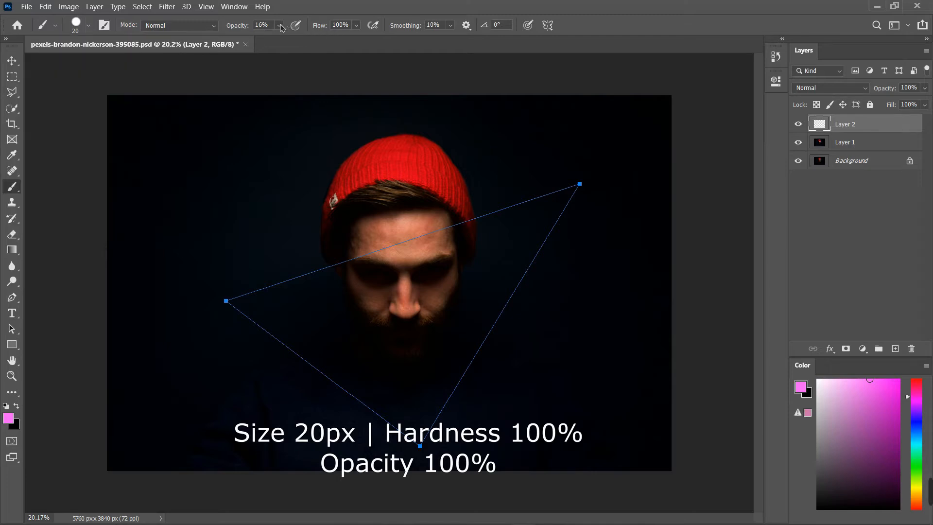
{"action": "left_click", "coordinate": [279, 25]}
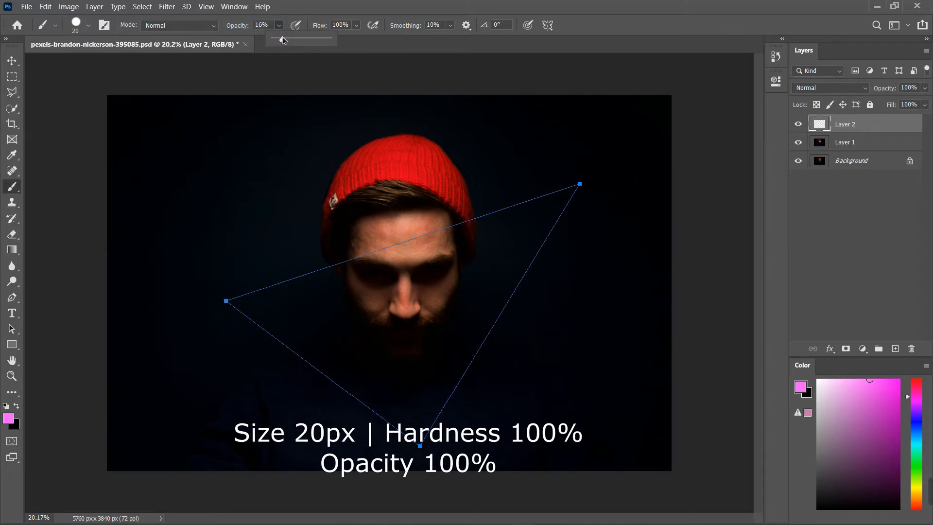
{"action": "left_click_drag", "start_coordinate": [285, 41], "coordinate": [330, 42]}
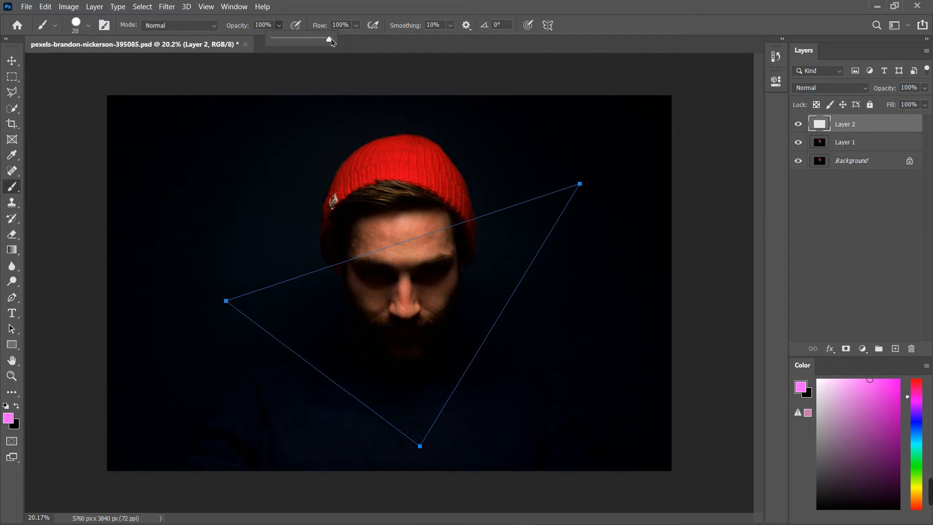
{"action": "left_click", "coordinate": [608, 36]}
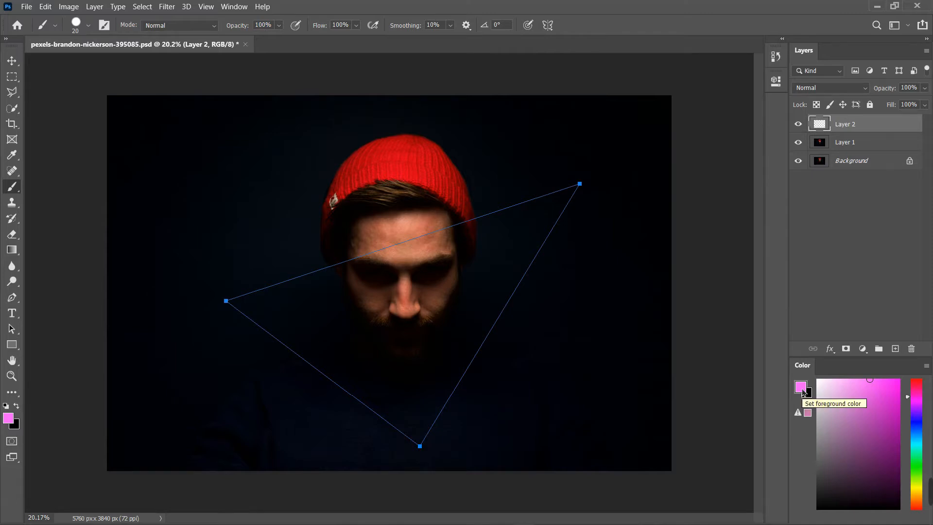
- Set the foreground color to white and stroke the triangle path on Layer 2 using the Brush, with Simulate Pressure off
{"action": "left_click_drag", "start_coordinate": [823, 384], "coordinate": [817, 380]}
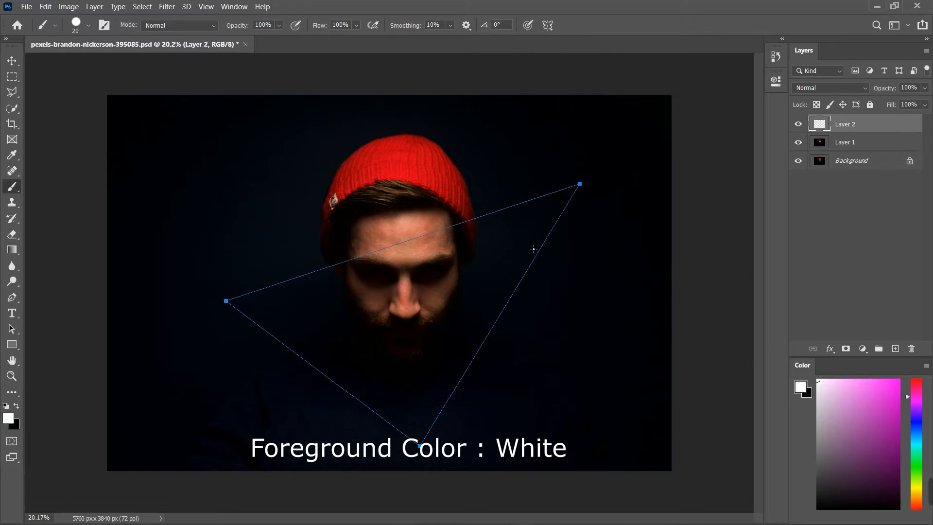
{"action": "left_click", "coordinate": [15, 300]}
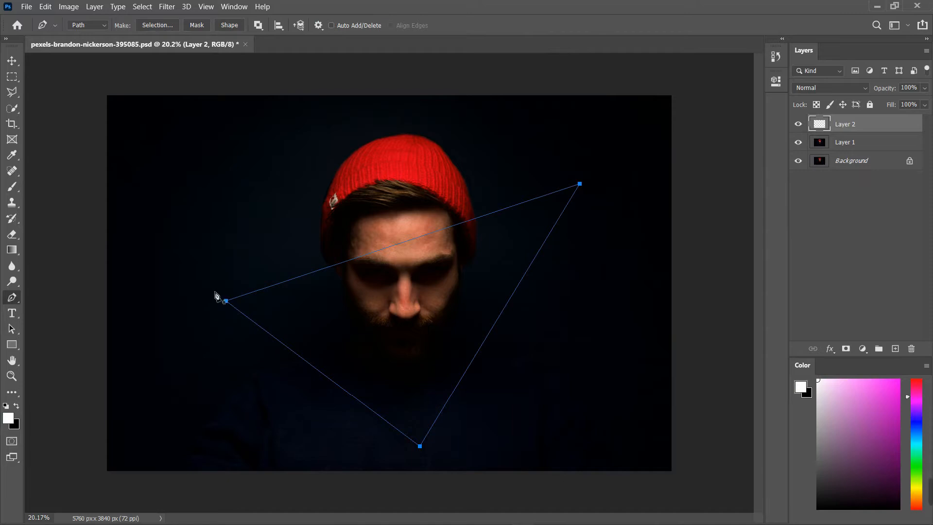
{"action": "right_click", "coordinate": [528, 204]}
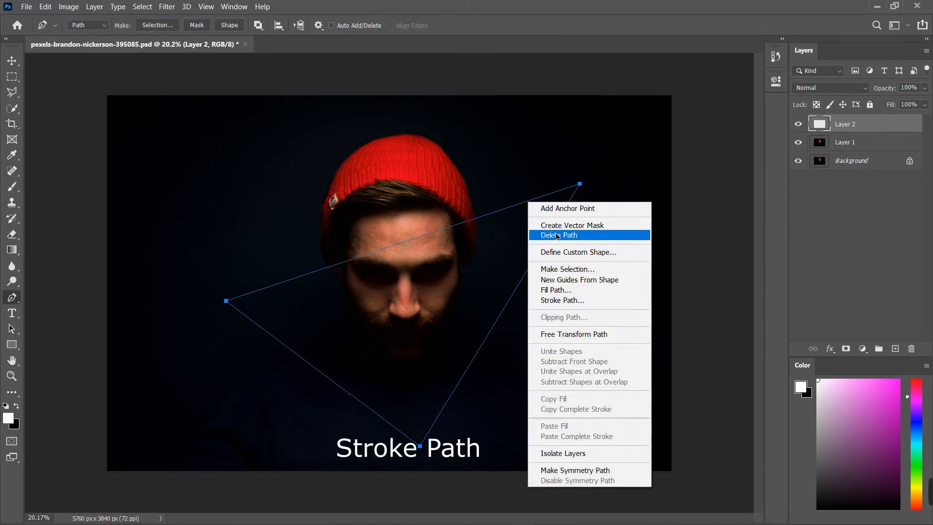
{"action": "left_click", "coordinate": [572, 301]}
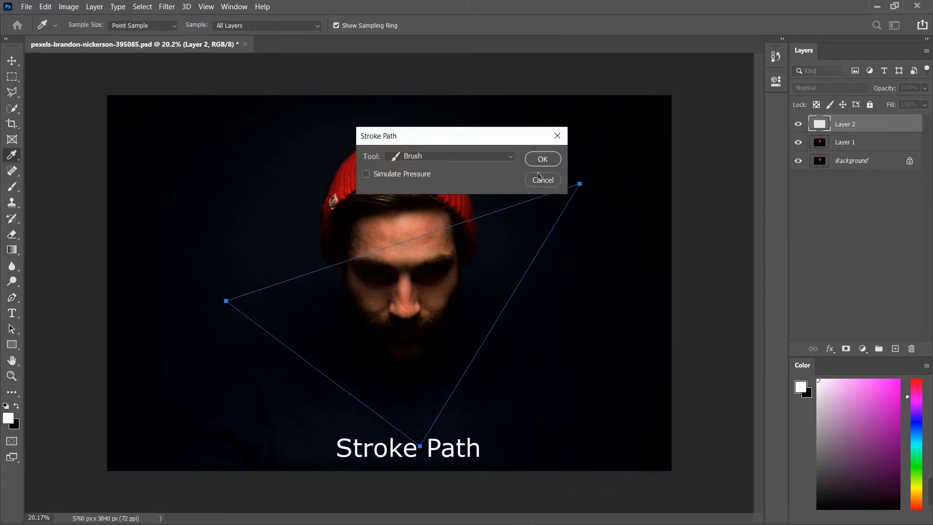
{"action": "left_click", "coordinate": [545, 163]}
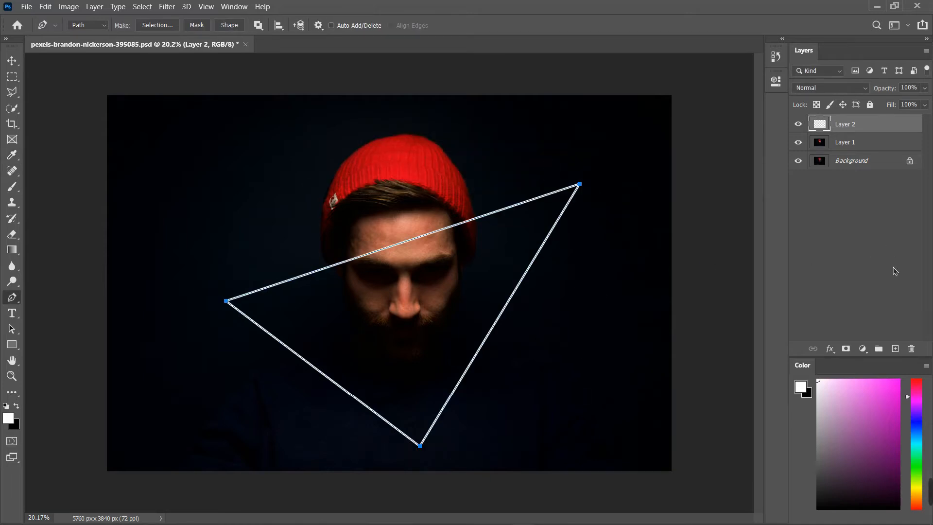
- Add a new layer above Layer 2 and set the foreground color to a saturated magenta pink
{"action": "left_click", "coordinate": [892, 348]}
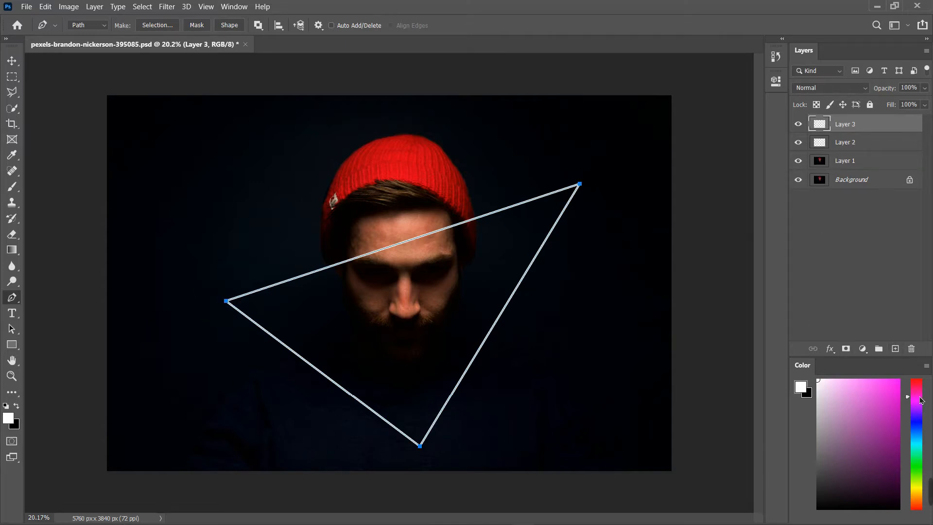
{"action": "mouse_move", "coordinate": [919, 399]}
{"action": "left_mouse_down"}
{"action": "mouse_move", "coordinate": [917, 392]}
{"action": "mouse_move", "coordinate": [923, 407]}
{"action": "mouse_move", "coordinate": [887, 383]}
{"action": "mouse_move", "coordinate": [899, 379]}
{"action": "left_mouse_up"}
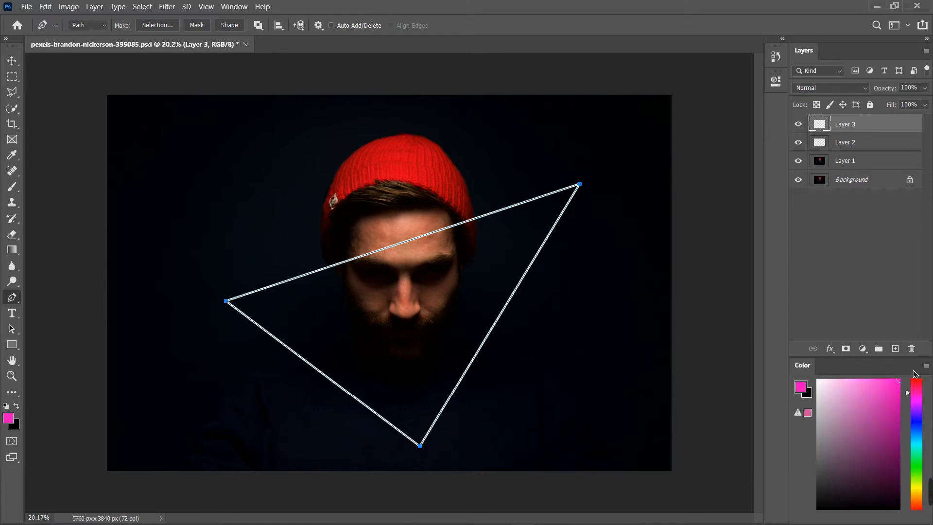
- Set the brush to a 152 px size, 24% hardness and 50% opacity
{"action": "left_click", "coordinate": [16, 191]}
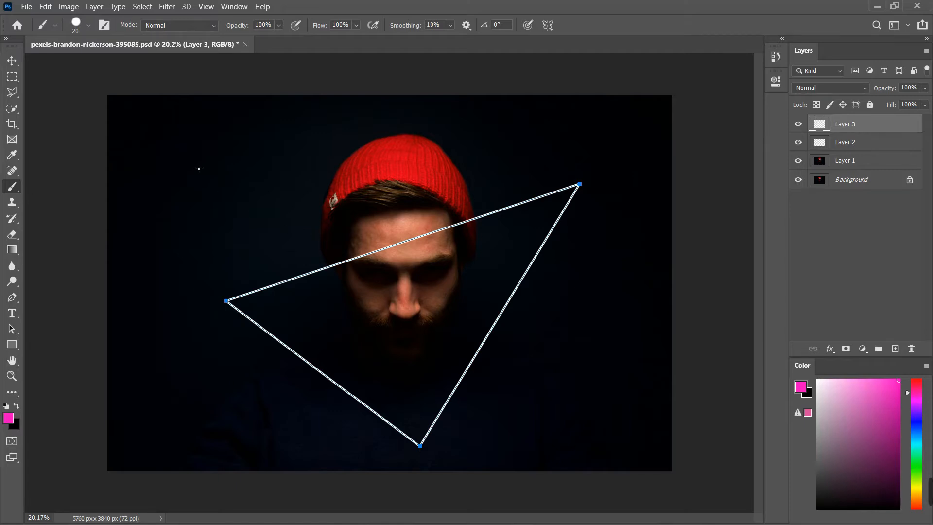
{"action": "left_click", "coordinate": [87, 25]}
{"action": "left_click_drag", "start_coordinate": [98, 64], "coordinate": [100, 64]}
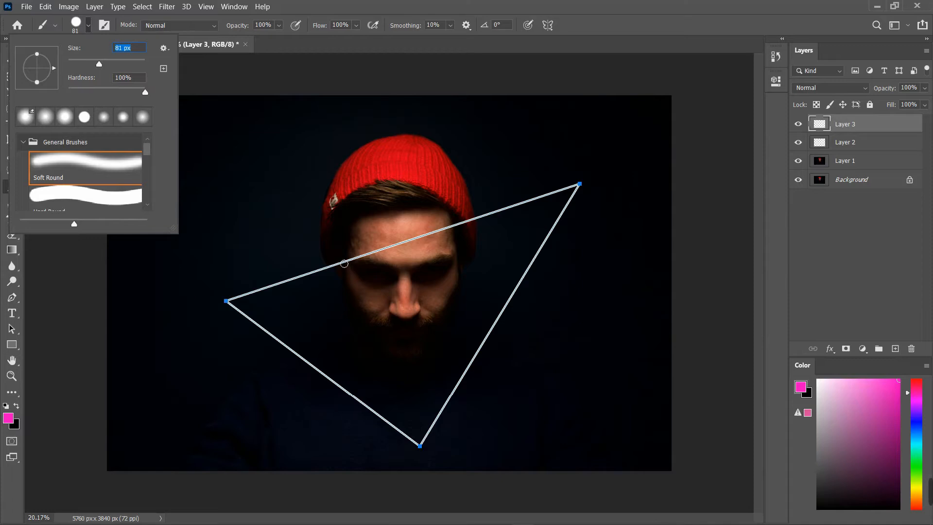
{"action": "left_click_drag", "start_coordinate": [99, 64], "coordinate": [117, 64]}
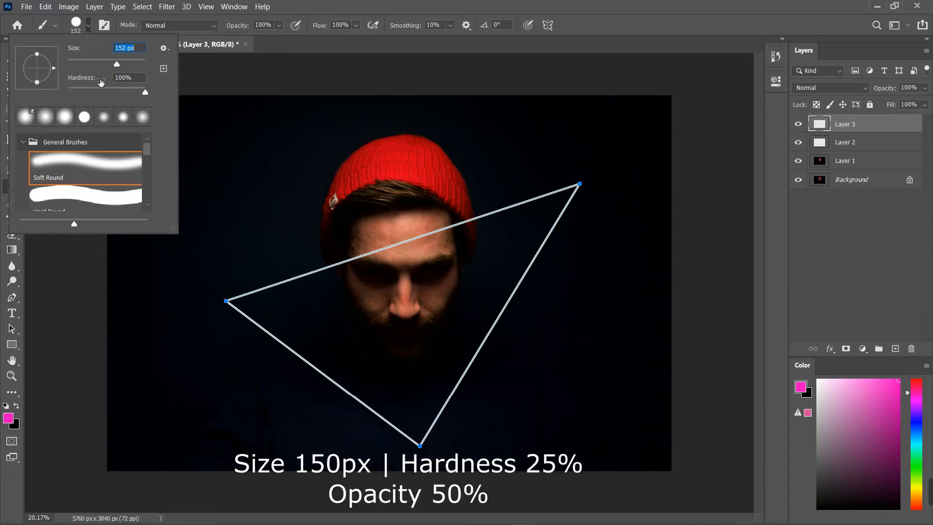
{"action": "left_click", "coordinate": [87, 91]}
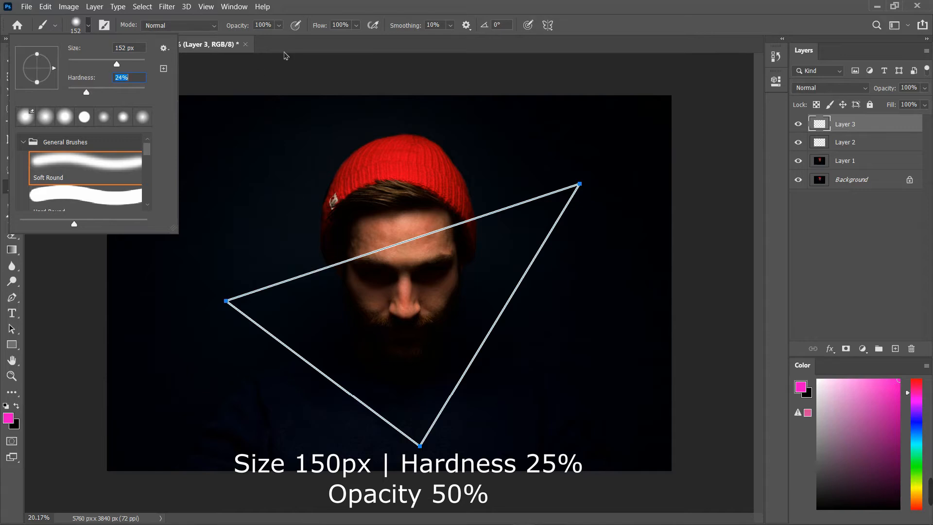
{"action": "left_click", "coordinate": [280, 26]}
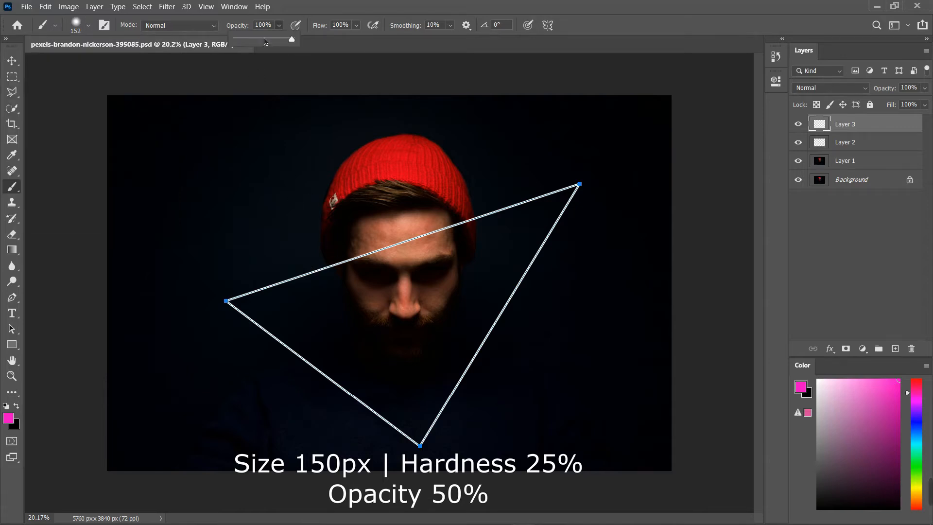
{"action": "left_click", "coordinate": [355, 4]}
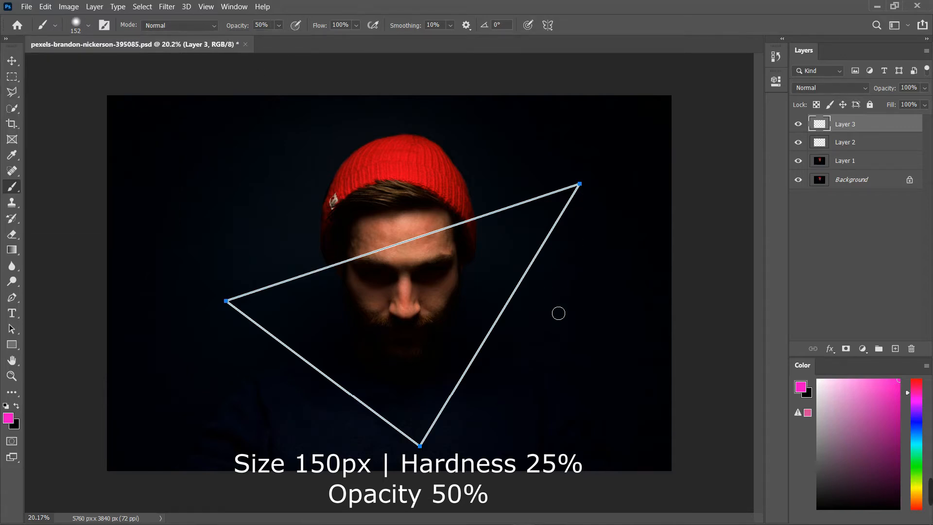
- Stroke the triangle path on Layer 3 with the pink Brush, leaving Simulate Pressure off
{"action": "left_click", "coordinate": [12, 296]}
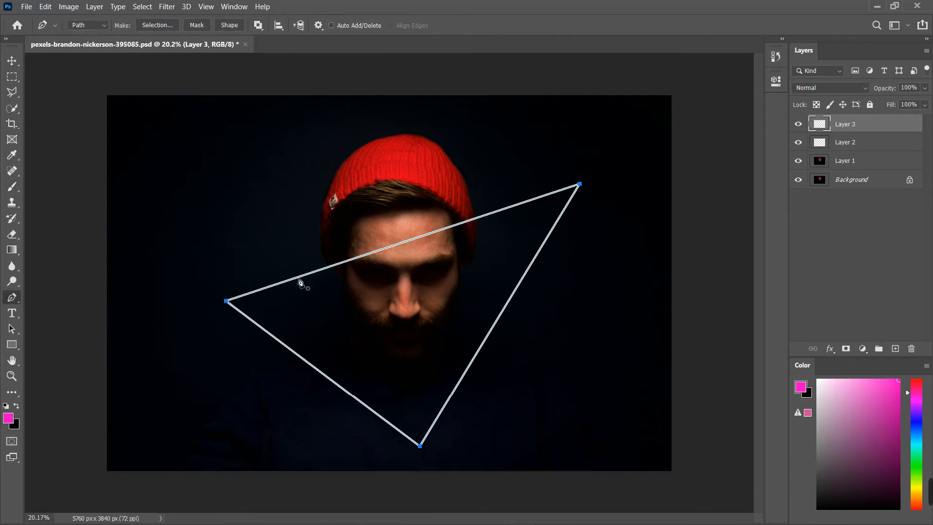
{"action": "right_click", "coordinate": [300, 282]}
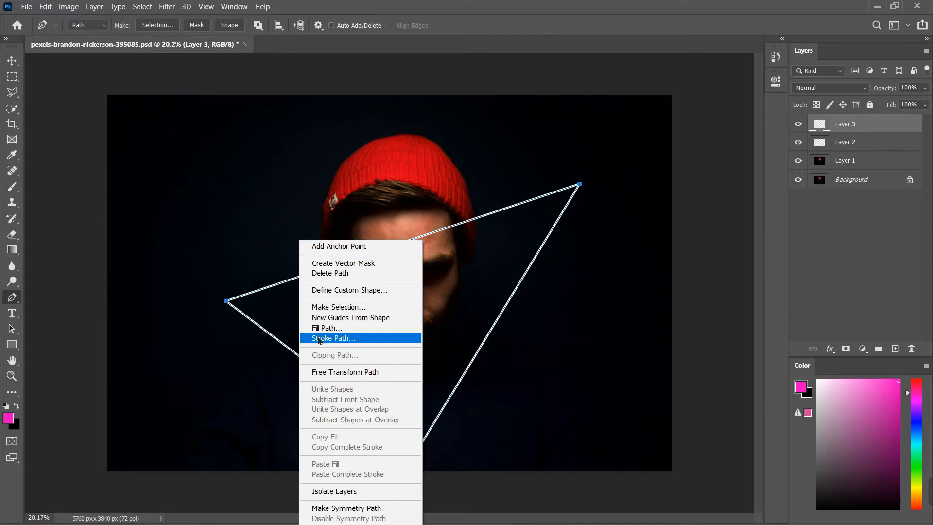
{"action": "left_click", "coordinate": [320, 339]}
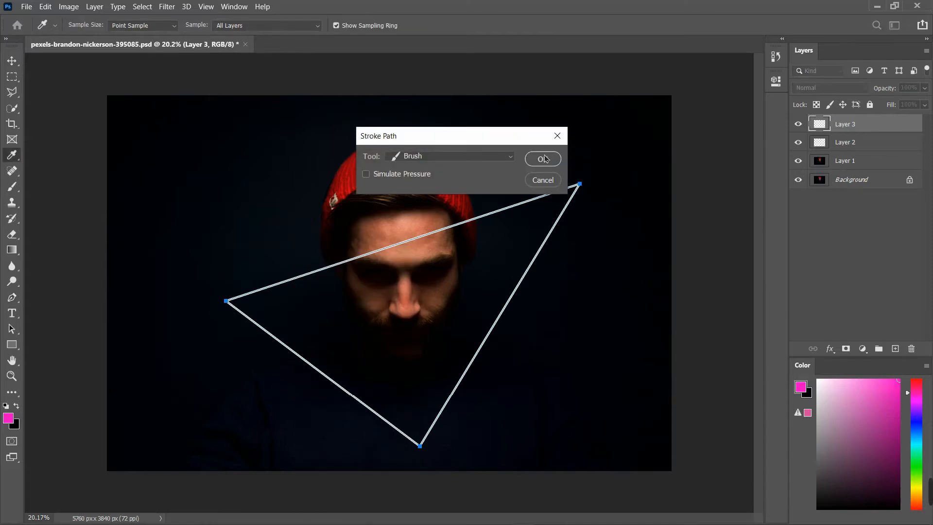
{"action": "left_click", "coordinate": [543, 159]}
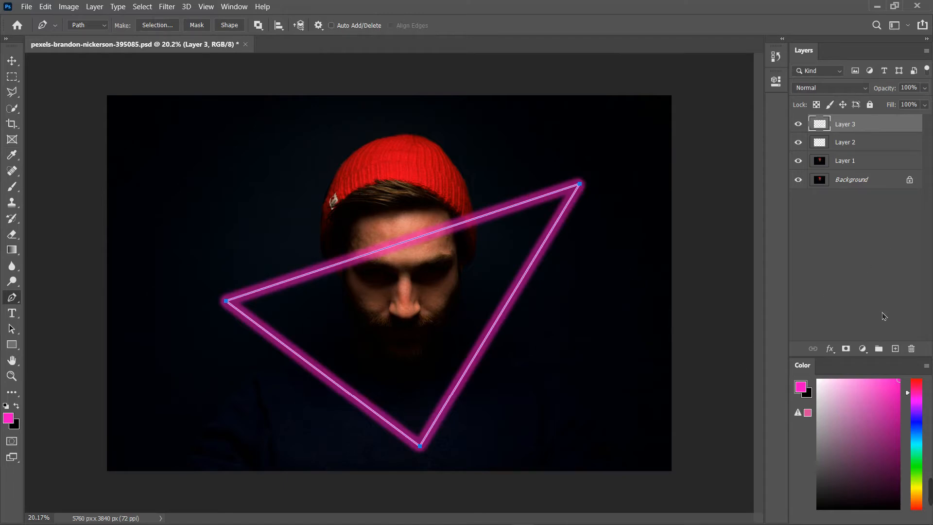
- Add a new layer above Layer 3 and set the brush to 480 px size, 0% hardness and 20% opacity
{"action": "left_click", "coordinate": [895, 348]}
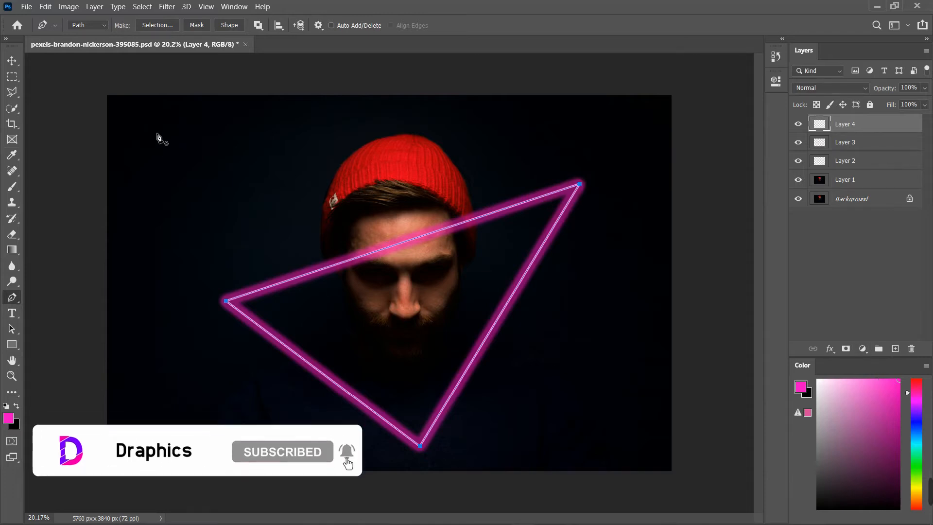
{"action": "left_click", "coordinate": [12, 190]}
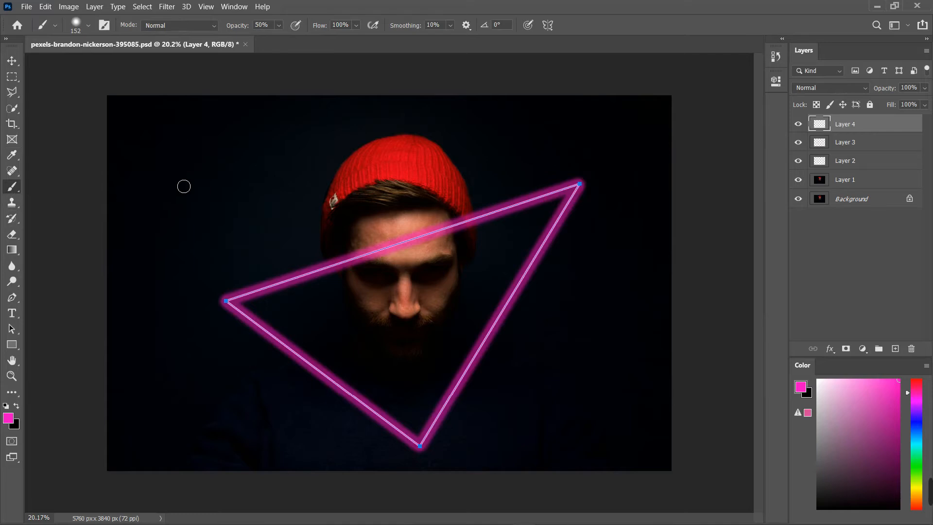
{"action": "left_click", "coordinate": [89, 26]}
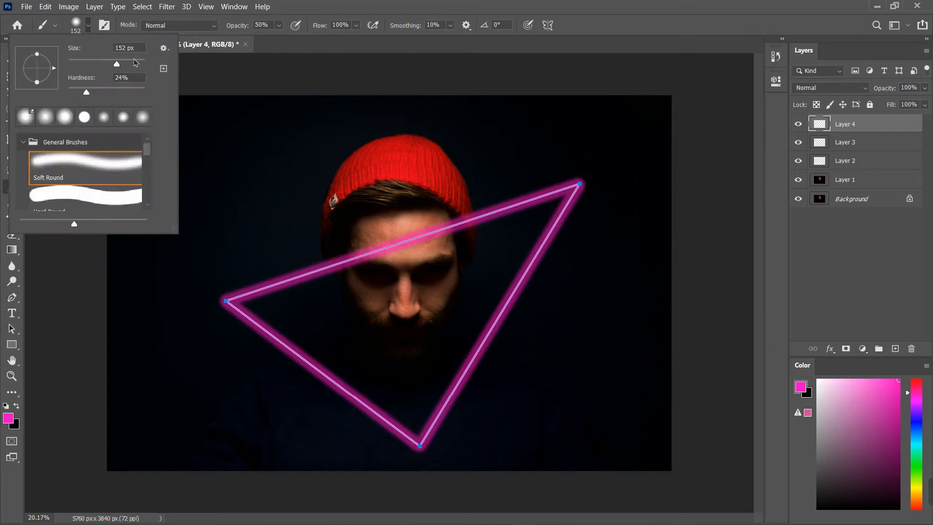
{"action": "left_click", "coordinate": [128, 63]}
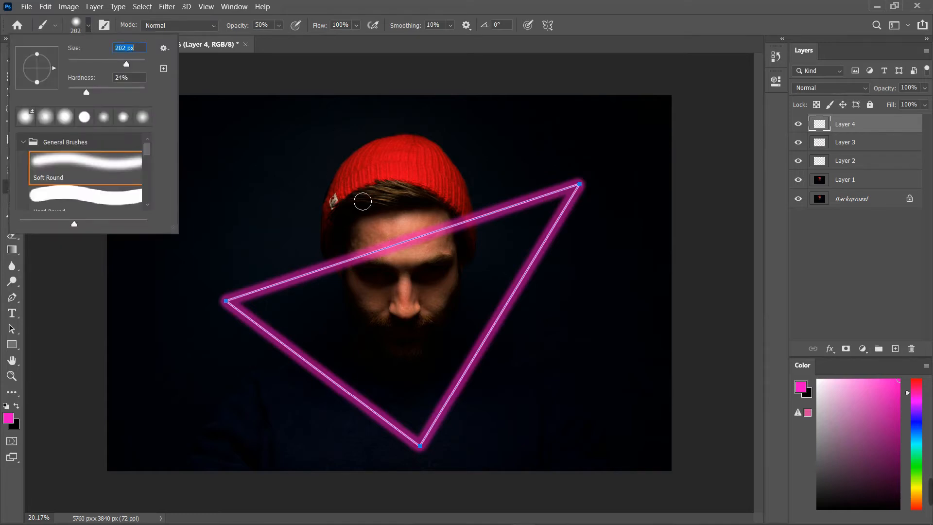
{"action": "left_click", "coordinate": [136, 65]}
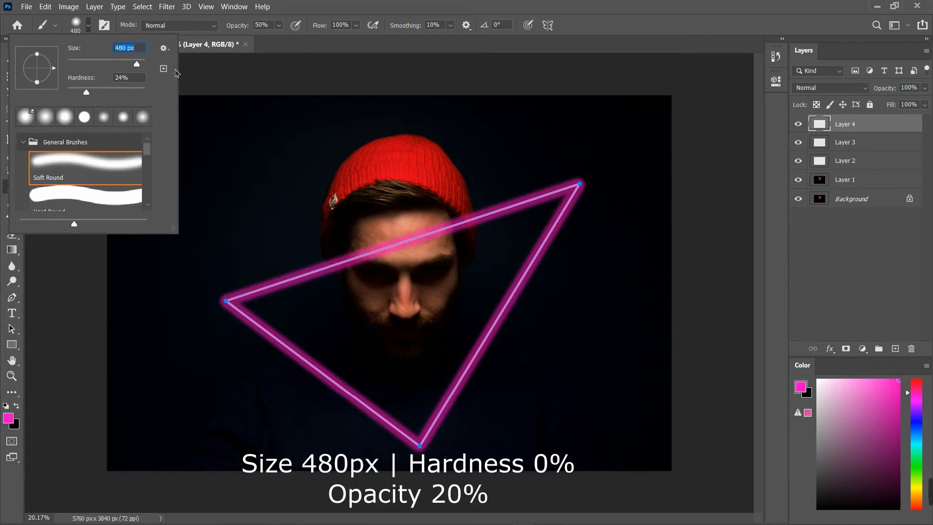
{"action": "left_click_drag", "start_coordinate": [88, 94], "coordinate": [68, 93]}
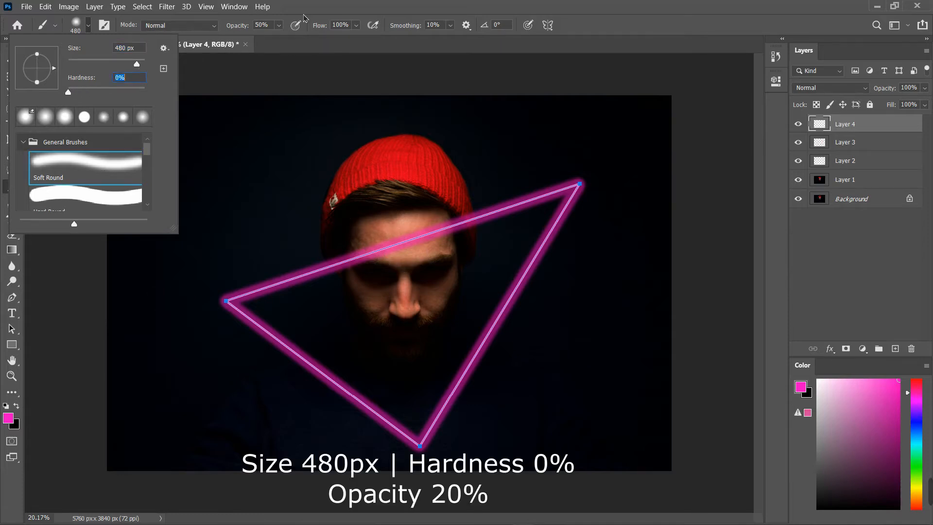
{"action": "left_click", "coordinate": [281, 27]}
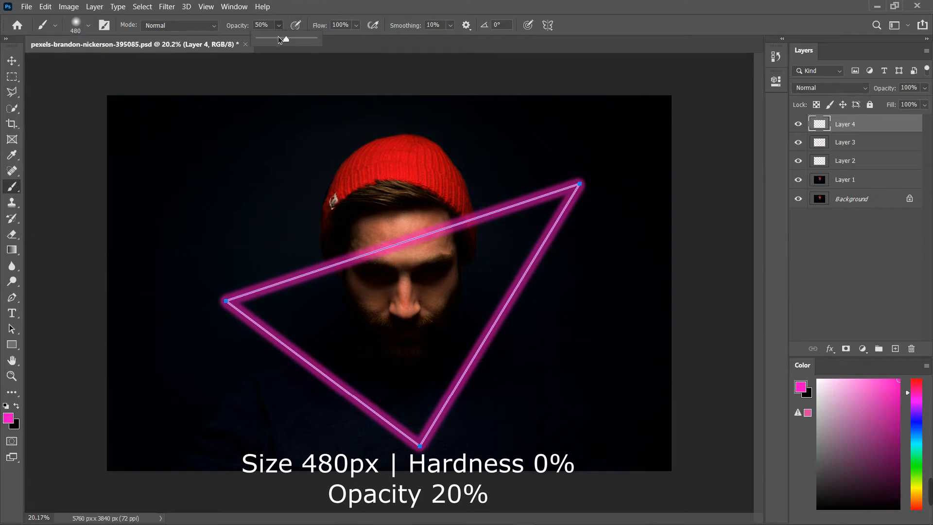
{"action": "left_click", "coordinate": [334, 7]}
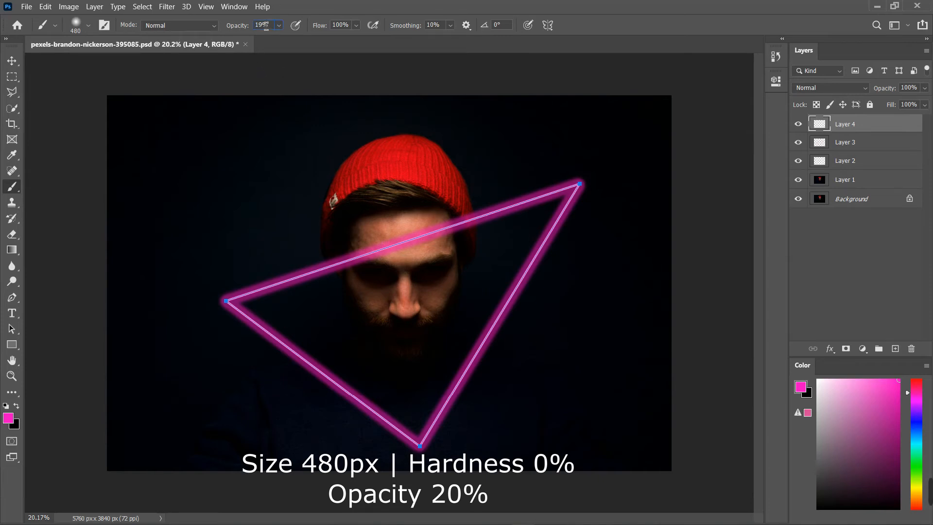
- Stroke the triangle path on Layer 4 with the enlarged soft pink Brush
{"action": "key", "text": "p"}
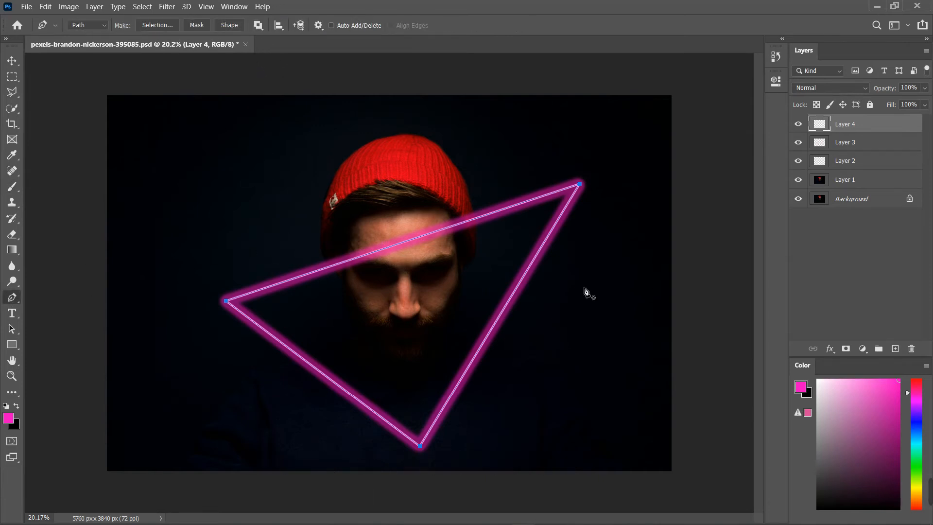
{"action": "right_click", "coordinate": [586, 291]}
{"action": "left_click", "coordinate": [588, 305]}
{"action": "left_click", "coordinate": [533, 154]}
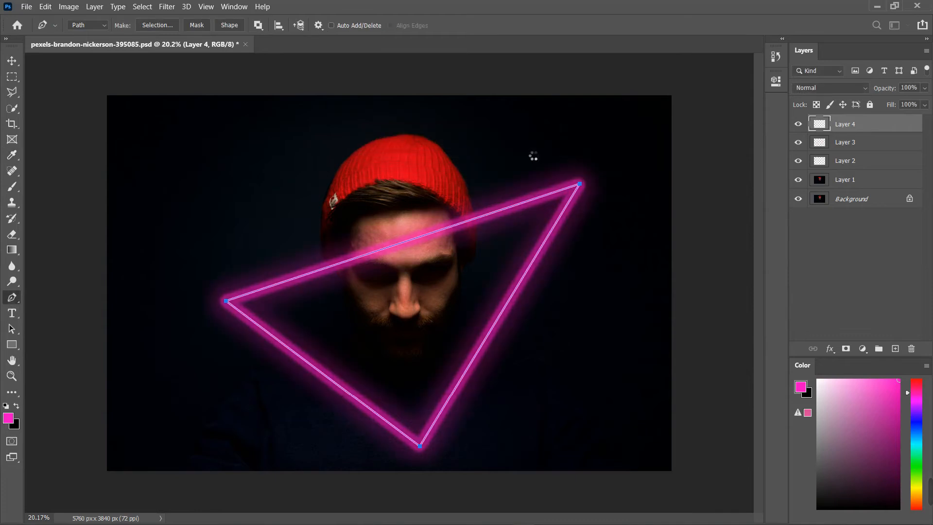
- Change the blend mode of both Layer 3 and Layer 4 to Linear Dodge (Add)
{"action": "left_click", "coordinate": [7, 62]}
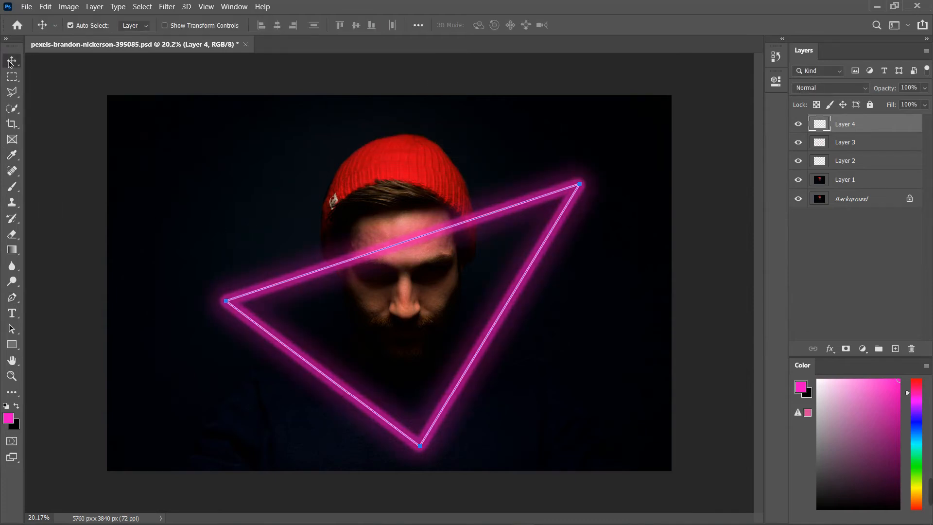
{"action": "left_click", "coordinate": [867, 142]}
{"action": "left_click", "coordinate": [854, 89]}
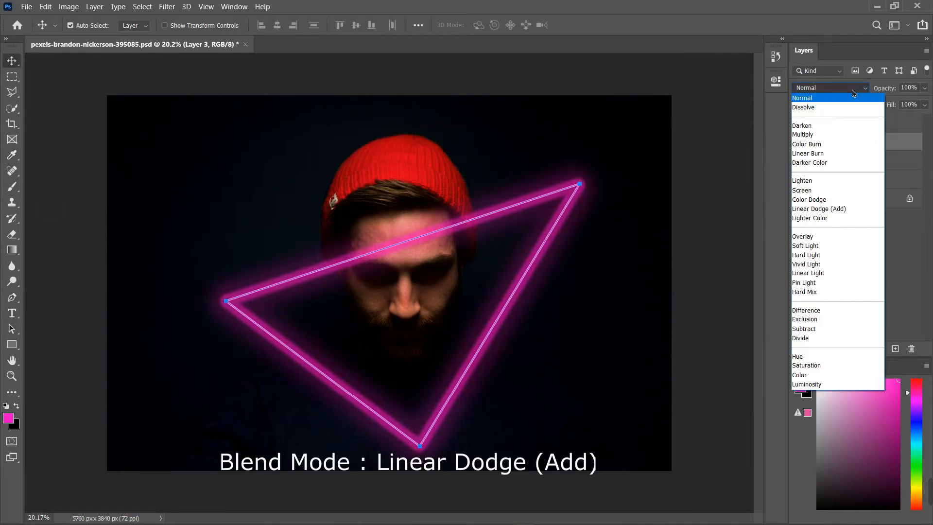
{"action": "left_click", "coordinate": [825, 213]}
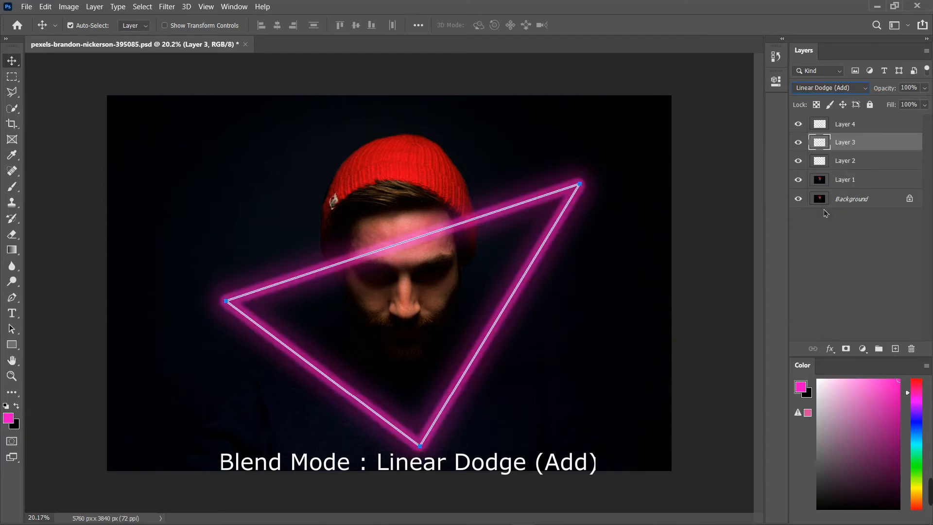
{"action": "left_click", "coordinate": [866, 126]}
{"action": "left_click", "coordinate": [832, 88]}
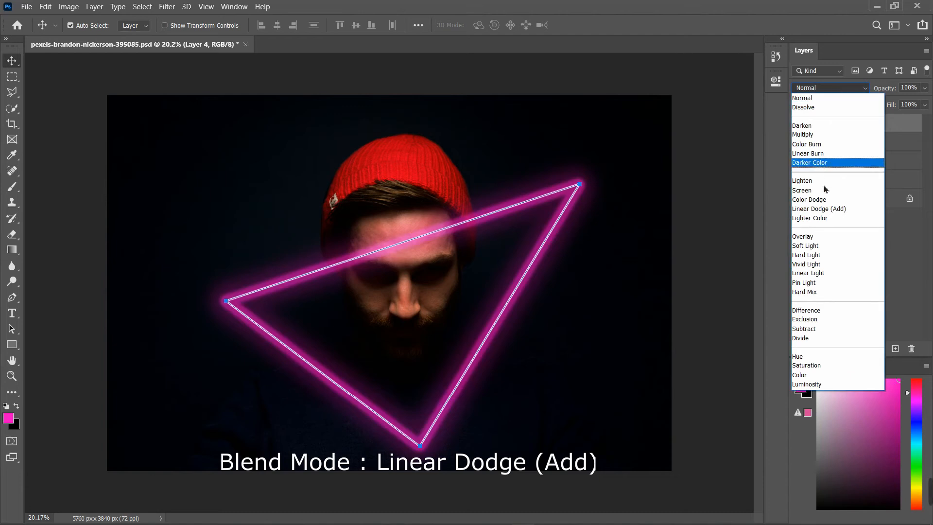
{"action": "left_click", "coordinate": [828, 209]}
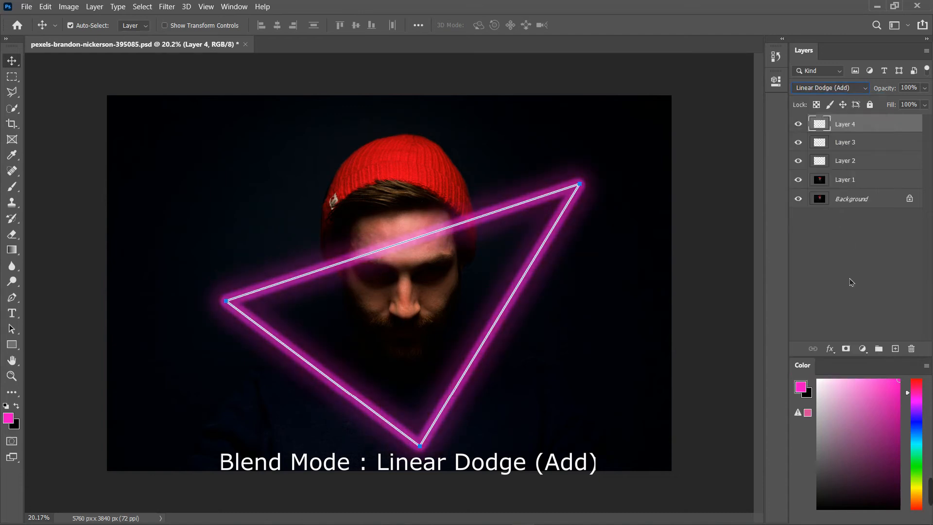
- Duplicate Layer 3 and apply a wide Gaussian Blur to the copy, with a radius greater than 107 pixels
{"action": "left_click", "coordinate": [843, 147]}
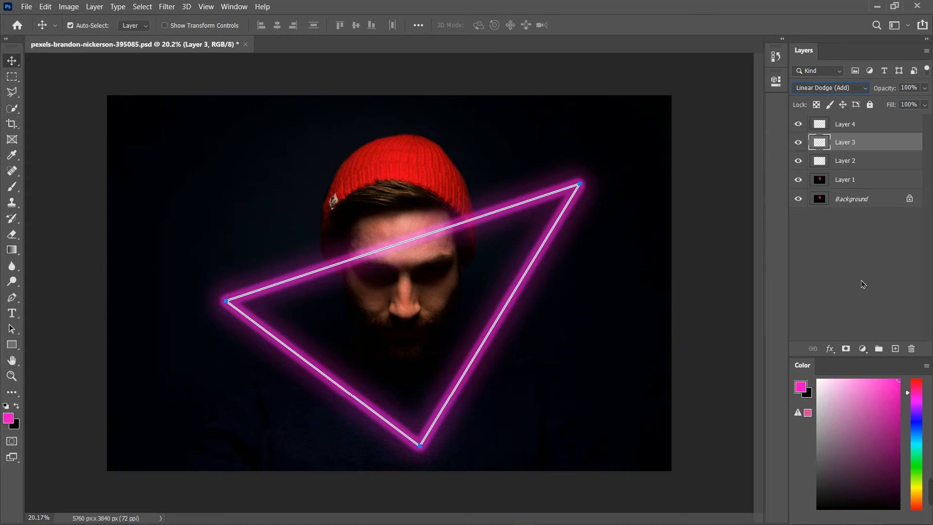
{"action": "key", "text": "ctrl+j"}
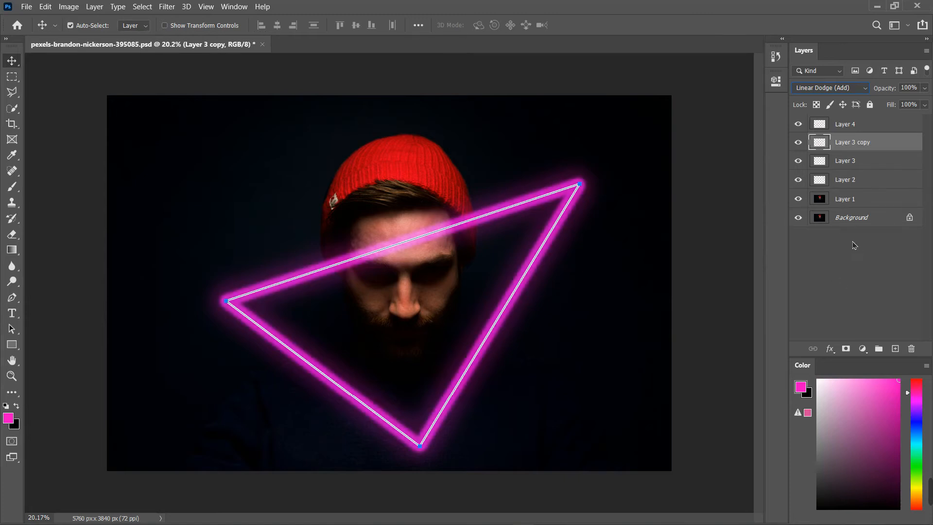
{"action": "left_click", "coordinate": [160, 9]}
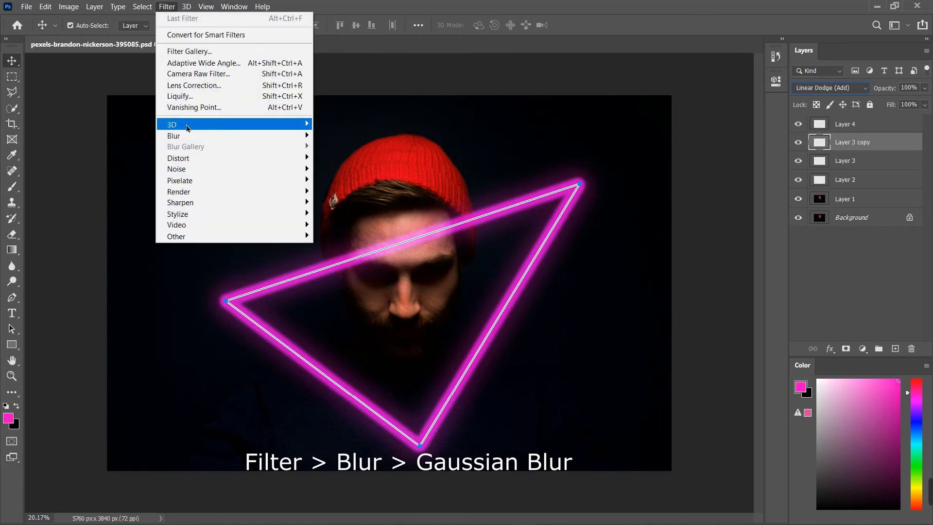
{"action": "mouse_move", "coordinate": [189, 136]}
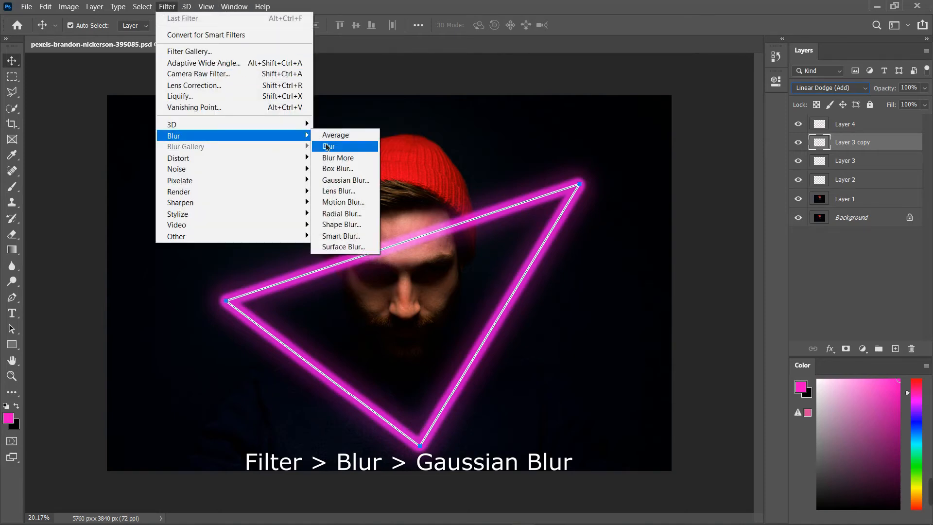
{"action": "left_click", "coordinate": [344, 180]}
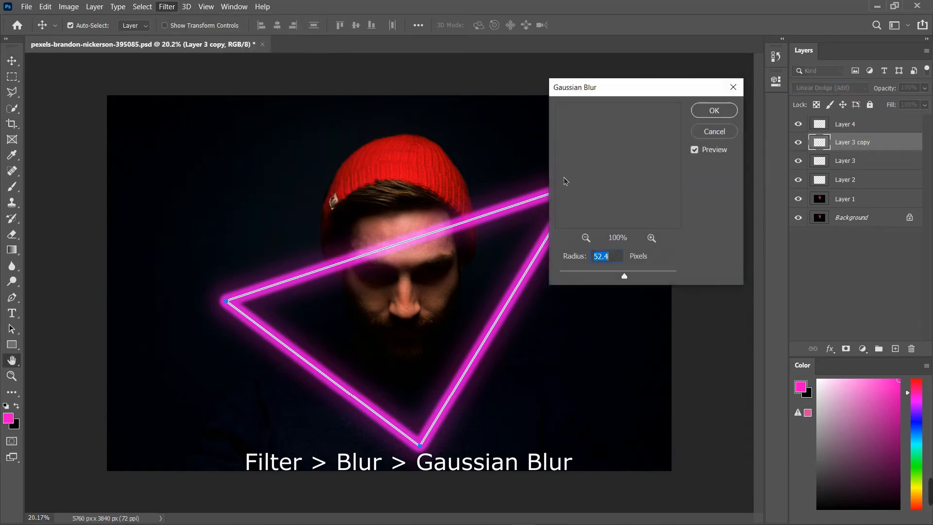
{"action": "left_click_drag", "start_coordinate": [620, 93], "coordinate": [103, 77]}
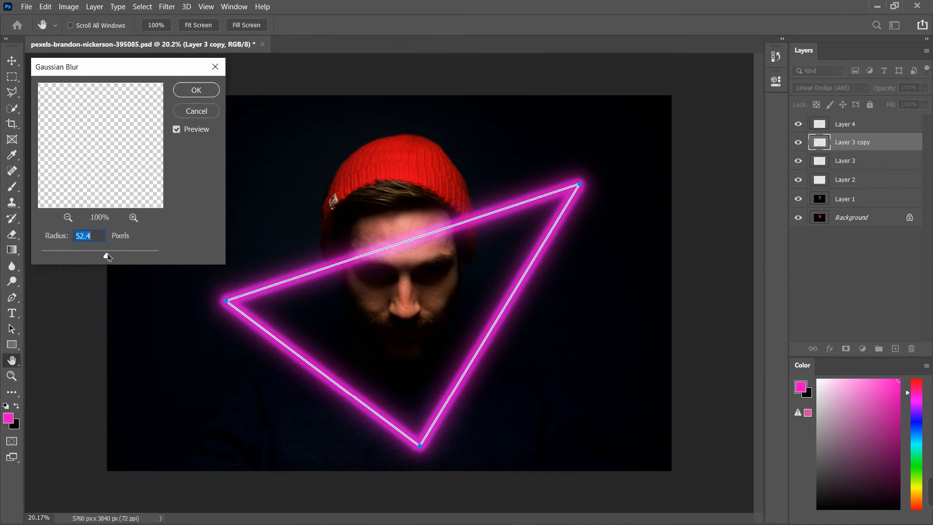
{"action": "left_click_drag", "start_coordinate": [108, 256], "coordinate": [121, 258]}
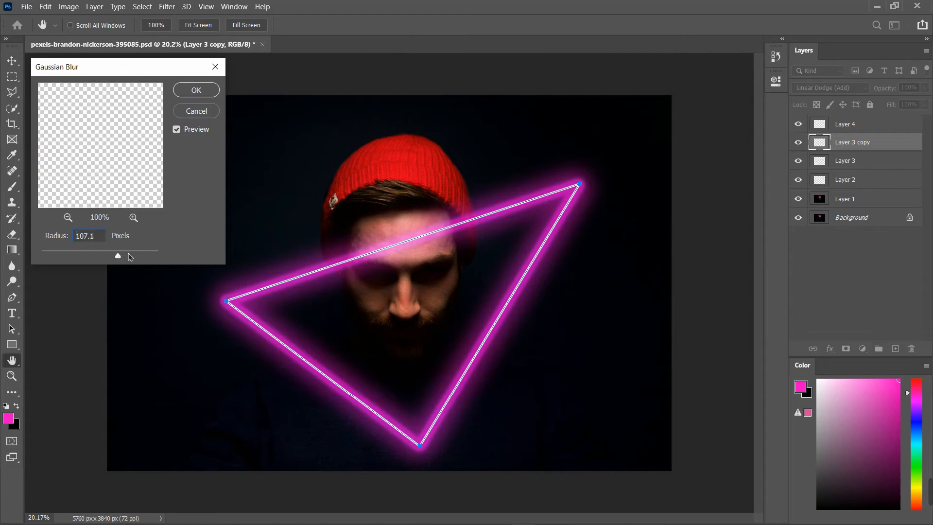
{"action": "left_click", "coordinate": [131, 256]}
{"action": "left_click_drag", "start_coordinate": [133, 257], "coordinate": [139, 257]}
{"action": "left_click", "coordinate": [197, 90]}
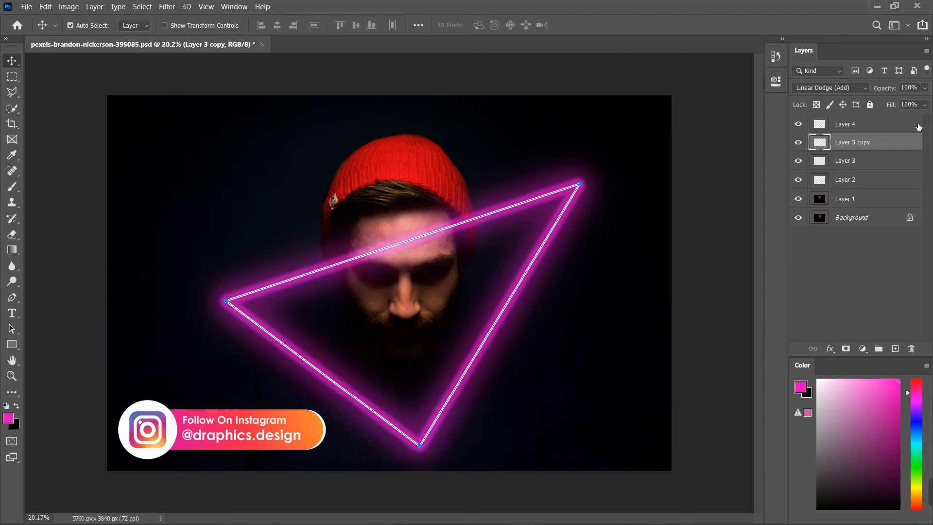
- Lower the opacity of the blurred Layer 3 copy to 55%
{"action": "left_click", "coordinate": [925, 88]}
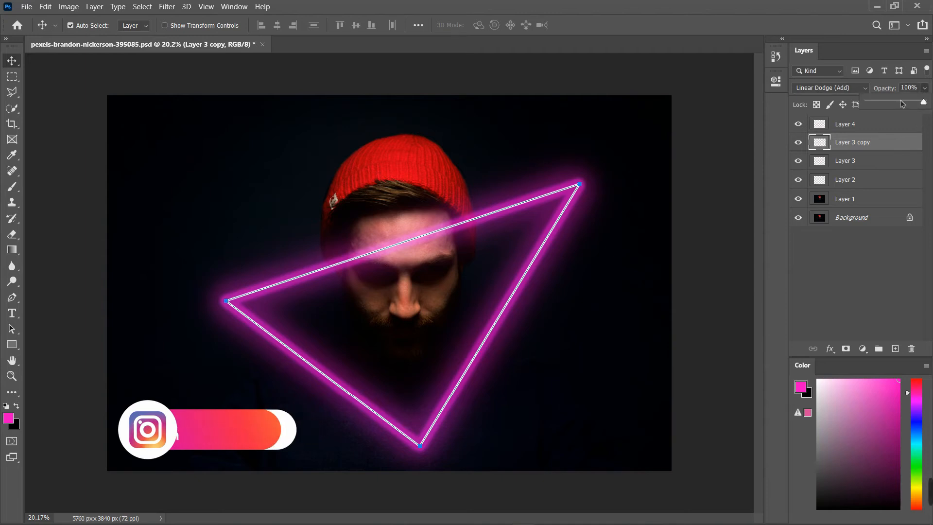
{"action": "left_click_drag", "start_coordinate": [920, 101], "coordinate": [899, 103]}
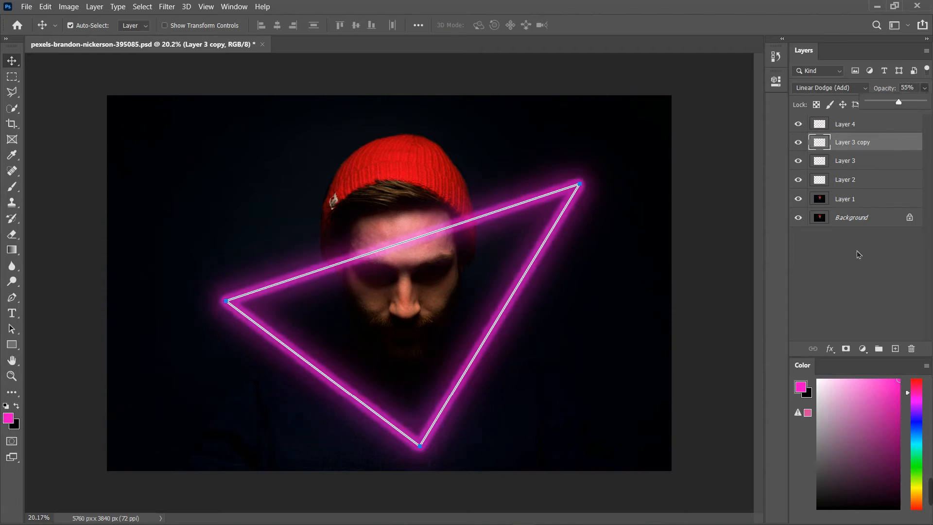
- Enlarge the soft brush to 1100 px and add a new layer above Layer 4
{"action": "left_click", "coordinate": [847, 160]}
{"action": "left_click", "coordinate": [849, 125]}
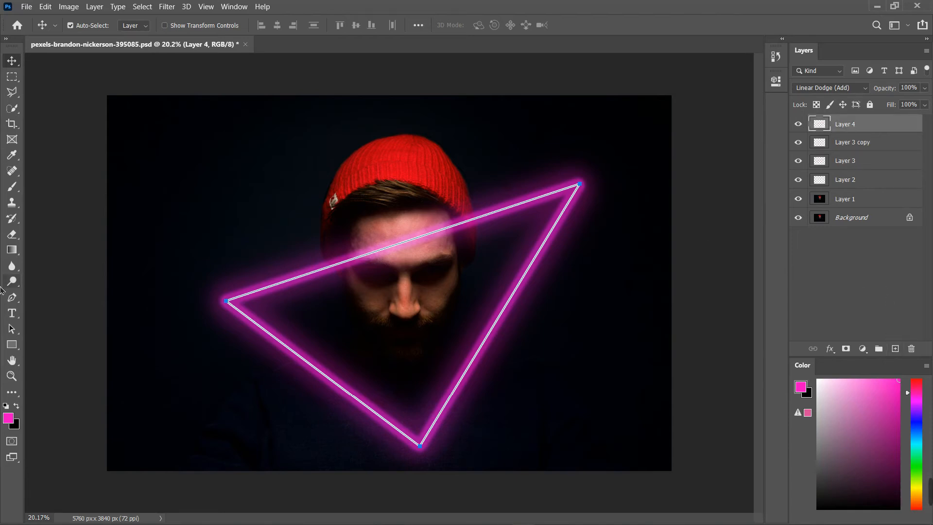
{"action": "left_click", "coordinate": [12, 297]}
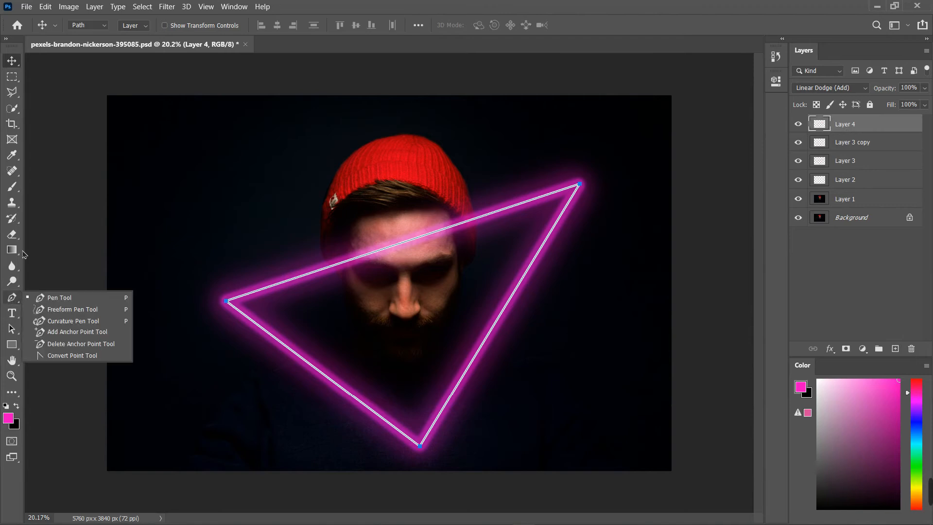
{"action": "left_click", "coordinate": [12, 186]}
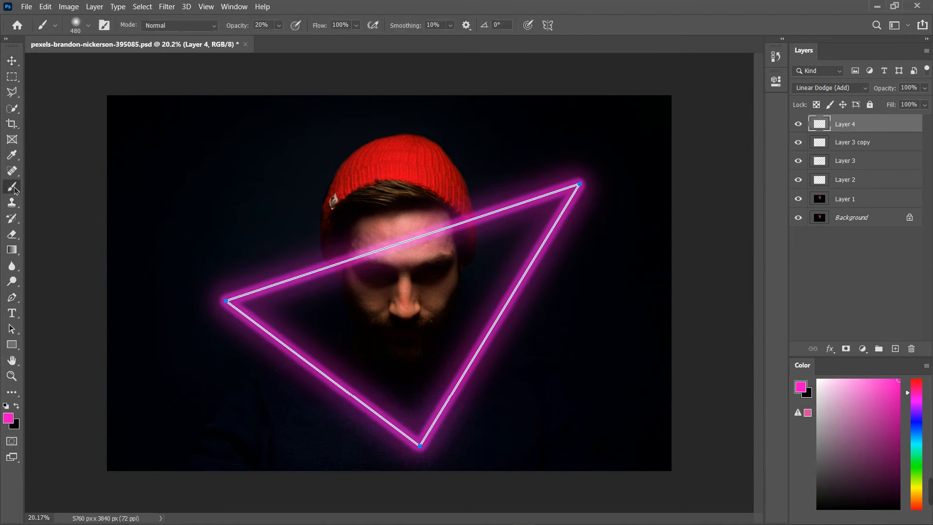
{"action": "left_click", "coordinate": [89, 26]}
{"action": "left_click_drag", "start_coordinate": [141, 64], "coordinate": [144, 63]}
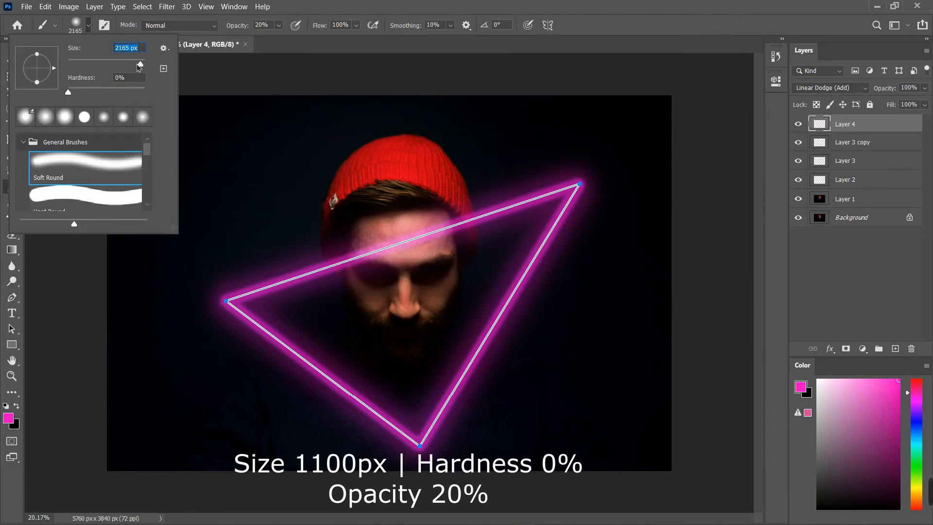
{"action": "left_click_drag", "start_coordinate": [138, 66], "coordinate": [139, 63]}
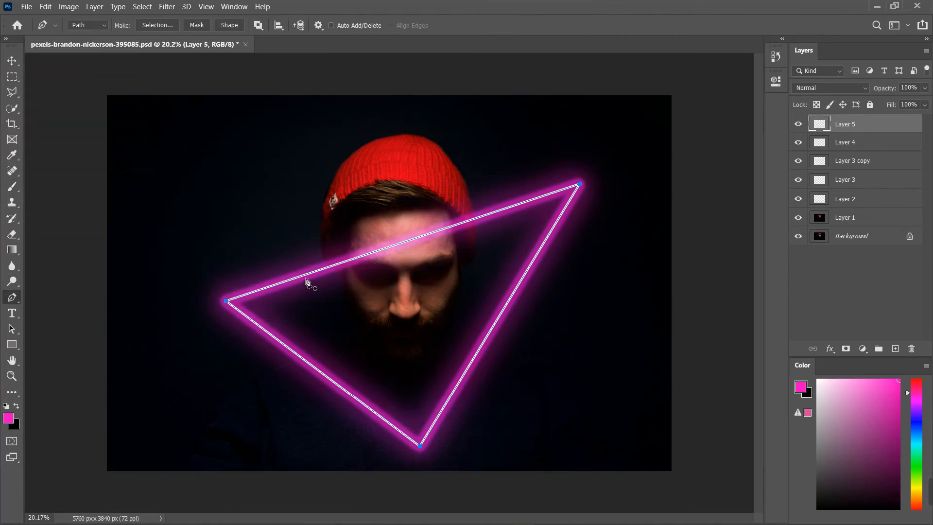
- Stroke the triangle path on Layer 5 using the Brush without Simulate Pressure, and set the layer's blend mode to Linear Dodge (Add)
{"action": "right_click", "coordinate": [306, 281]}
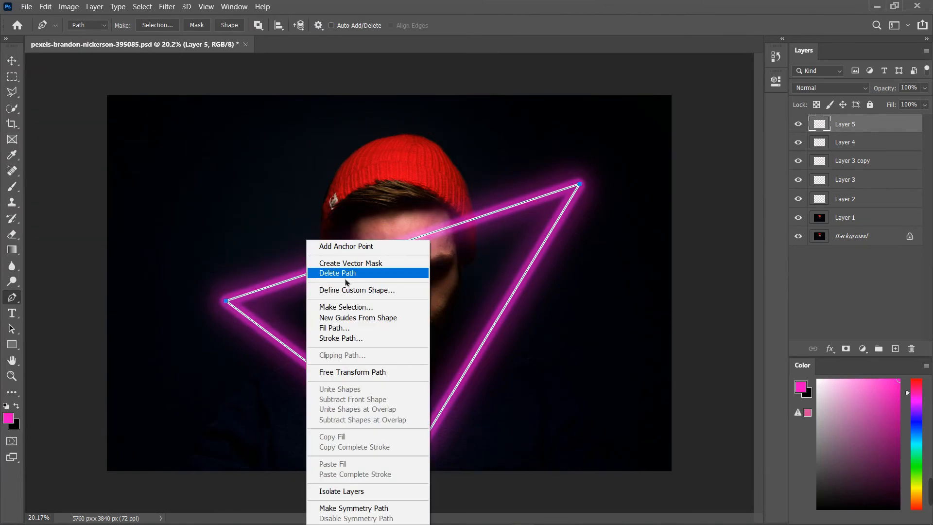
{"action": "left_click", "coordinate": [363, 339]}
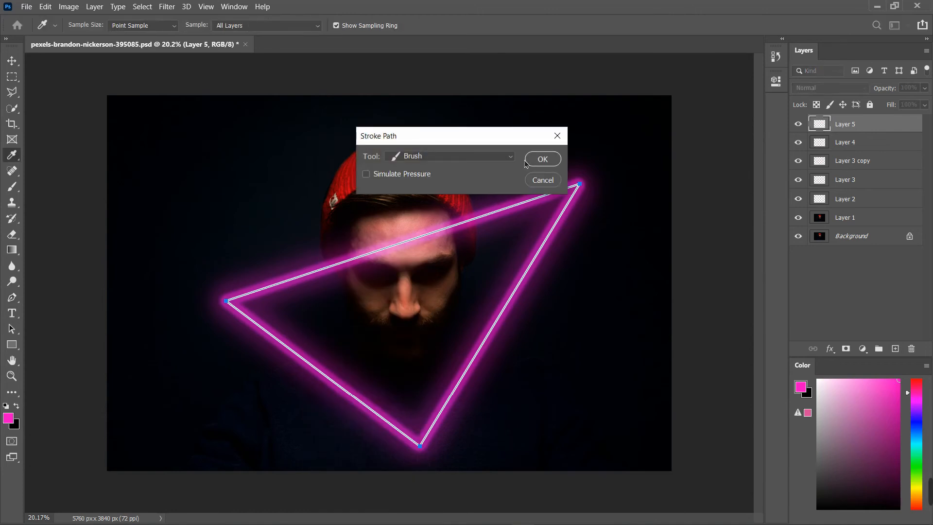
{"action": "left_click", "coordinate": [540, 159]}
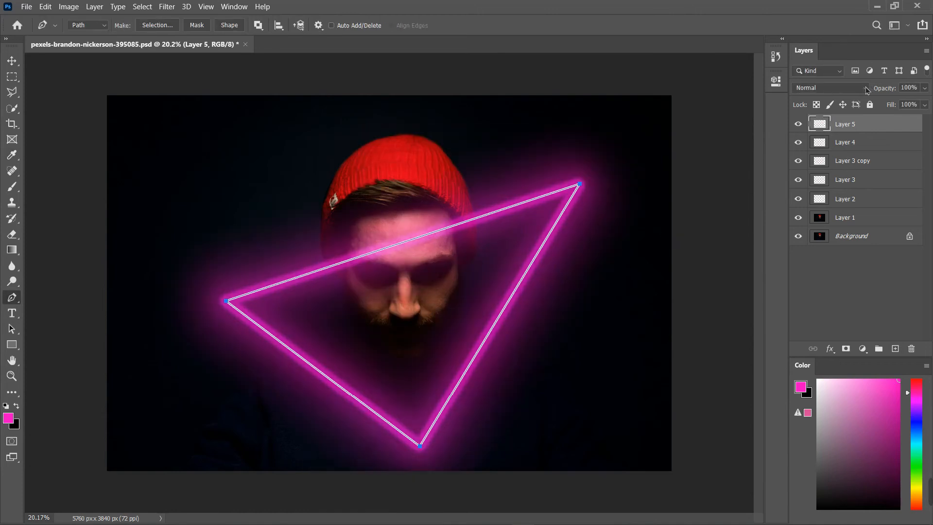
{"action": "left_click", "coordinate": [860, 87]}
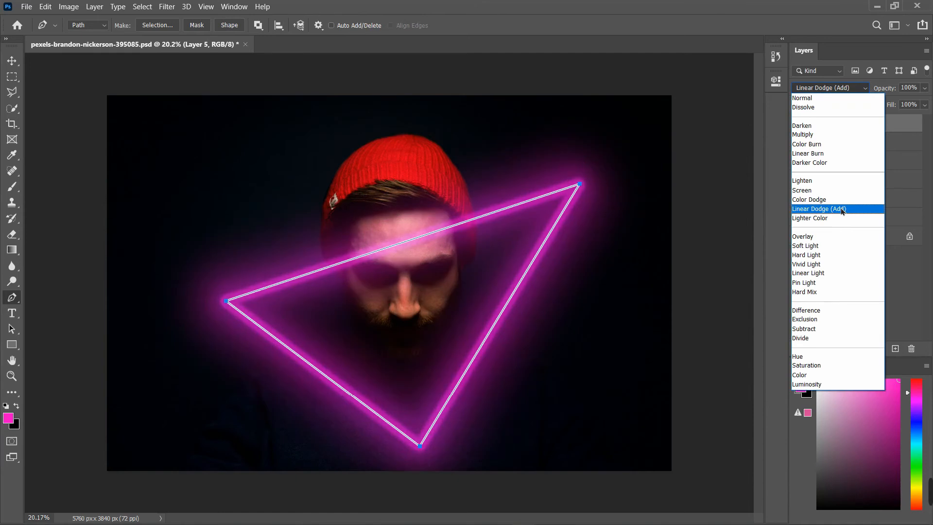
{"action": "left_click", "coordinate": [842, 209]}
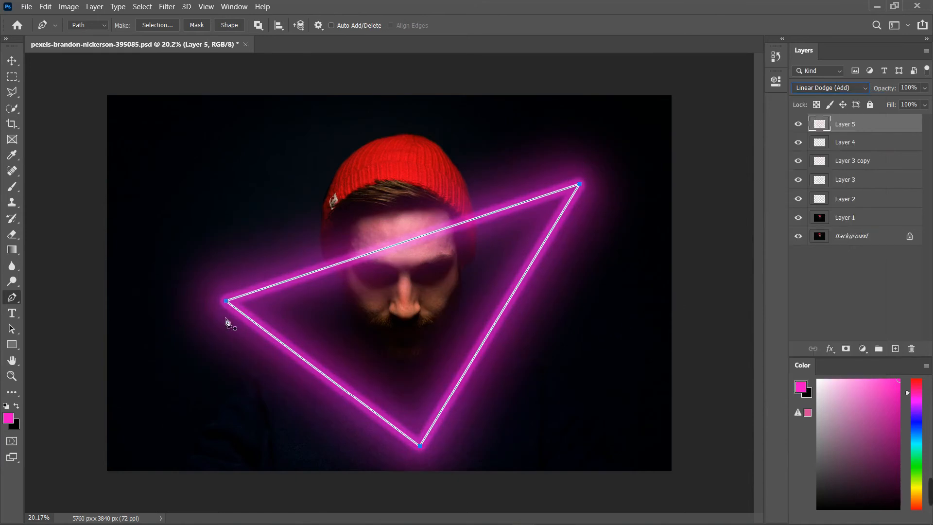
- Delete the triangle path, leaving the painted neon strokes in place
{"action": "left_click", "coordinate": [12, 61]}
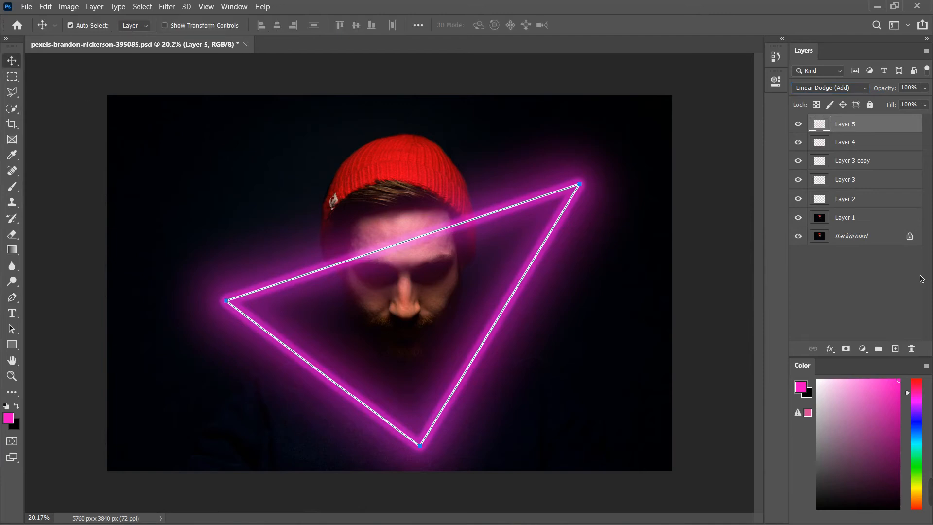
{"action": "left_click", "coordinate": [863, 162]}
{"action": "left_click", "coordinate": [851, 180]}
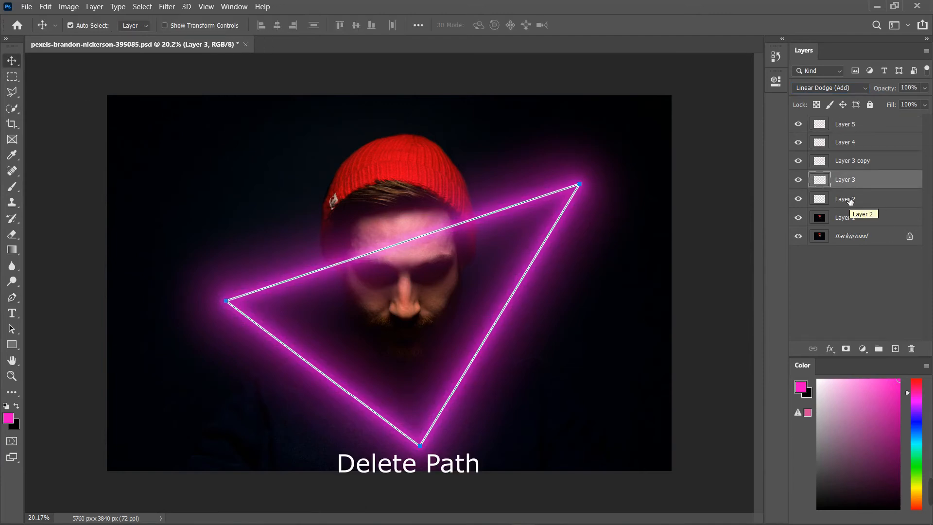
{"action": "left_click", "coordinate": [12, 297]}
{"action": "right_click", "coordinate": [294, 289]}
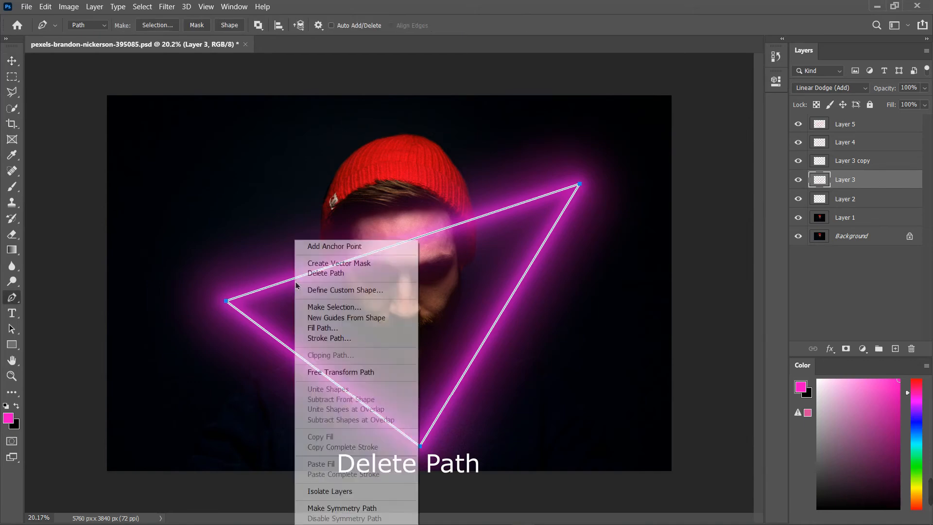
{"action": "left_click", "coordinate": [364, 274]}
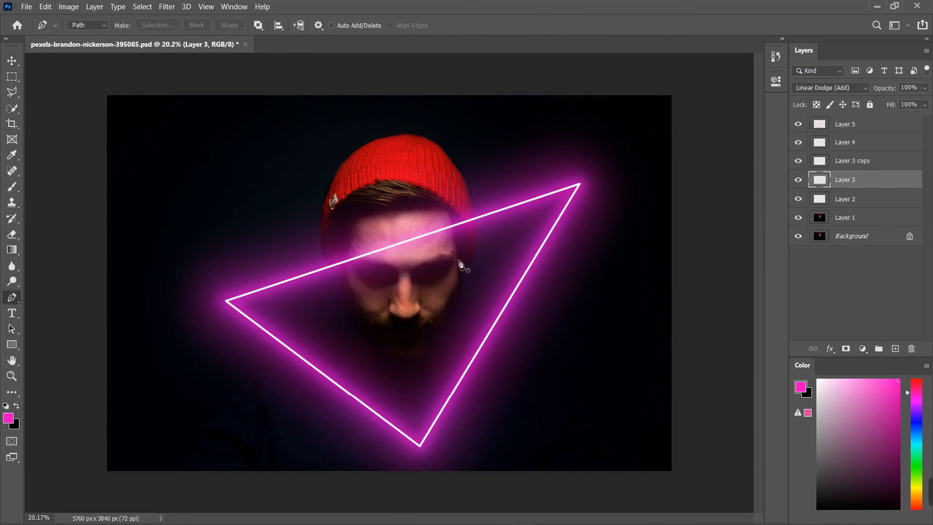
{"action": "left_click", "coordinate": [12, 61]}
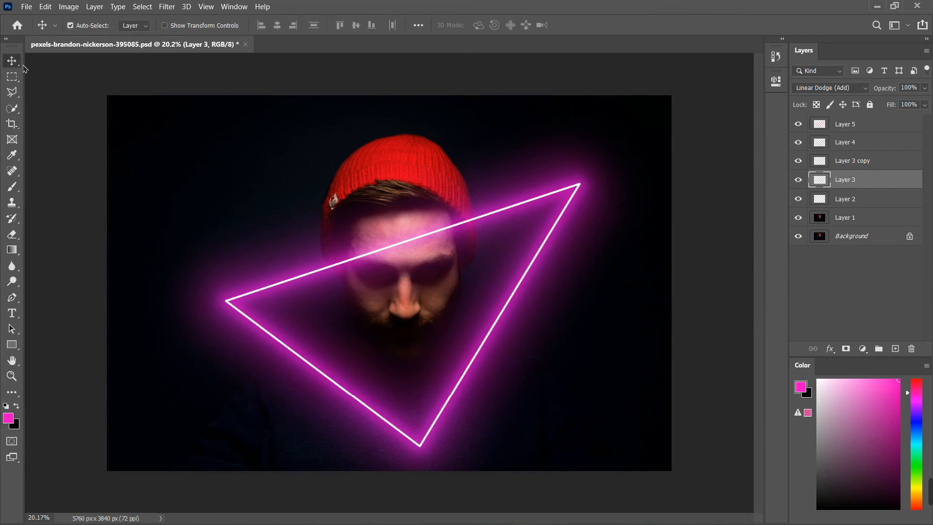
- Select the man's hat and face on Layer 1 using Quick Selection with Select Subject
{"action": "left_click", "coordinate": [851, 204]}
{"action": "scroll", "coordinate": [386, 239], "scroll_direction": "up", "scroll_amount": 6}
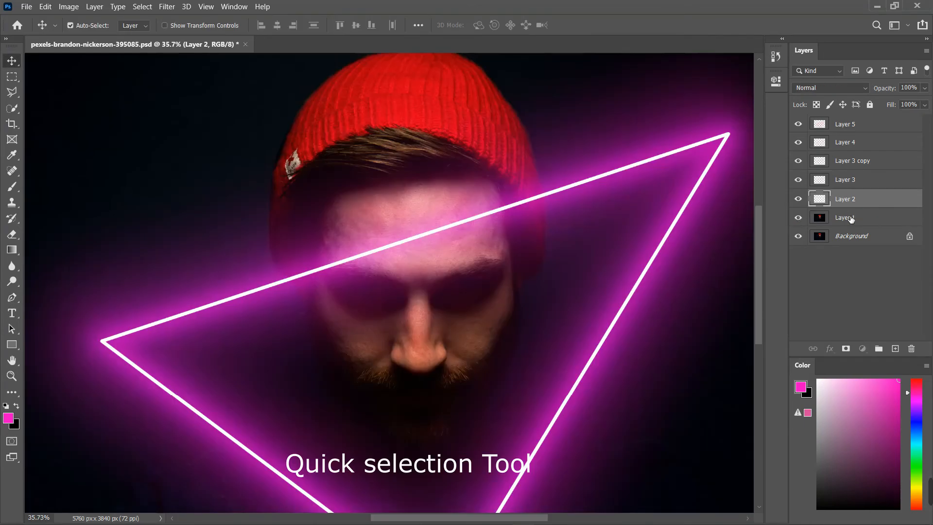
{"action": "left_click", "coordinate": [851, 218]}
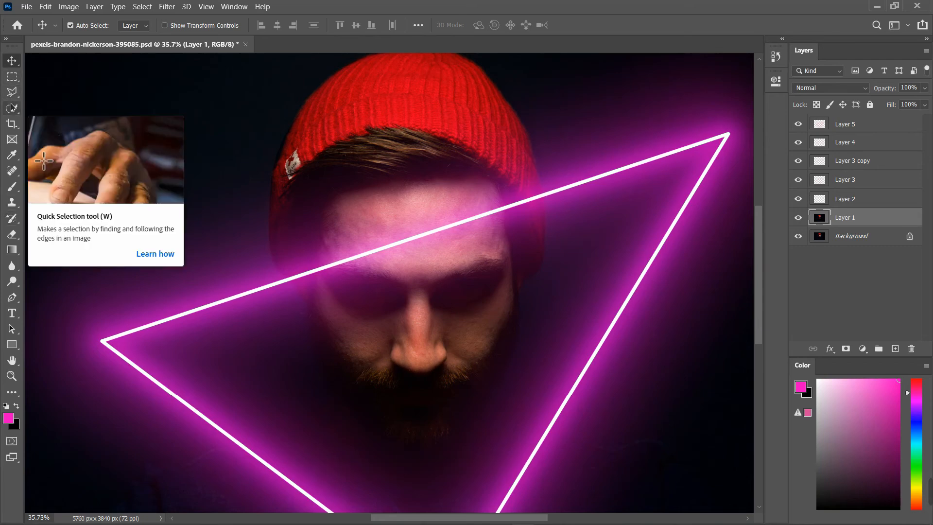
{"action": "left_click", "coordinate": [12, 107]}
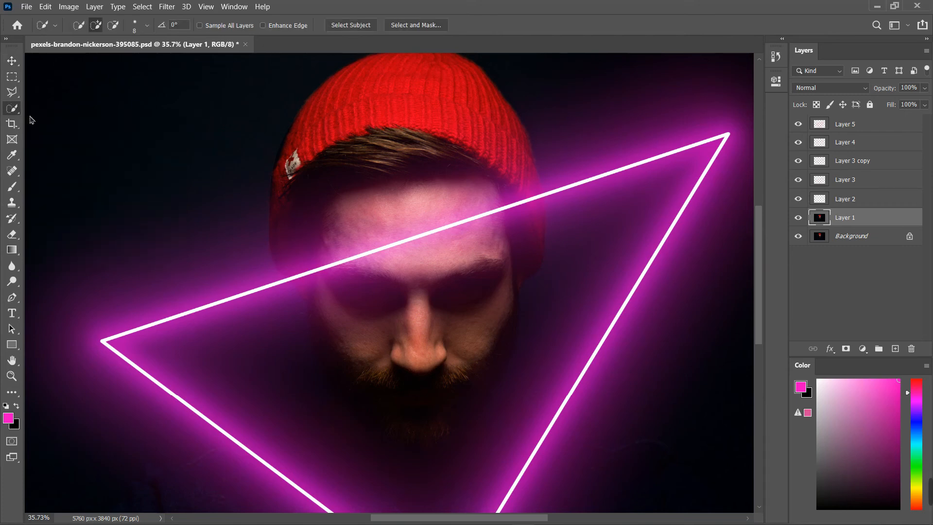
{"action": "left_click", "coordinate": [364, 30]}
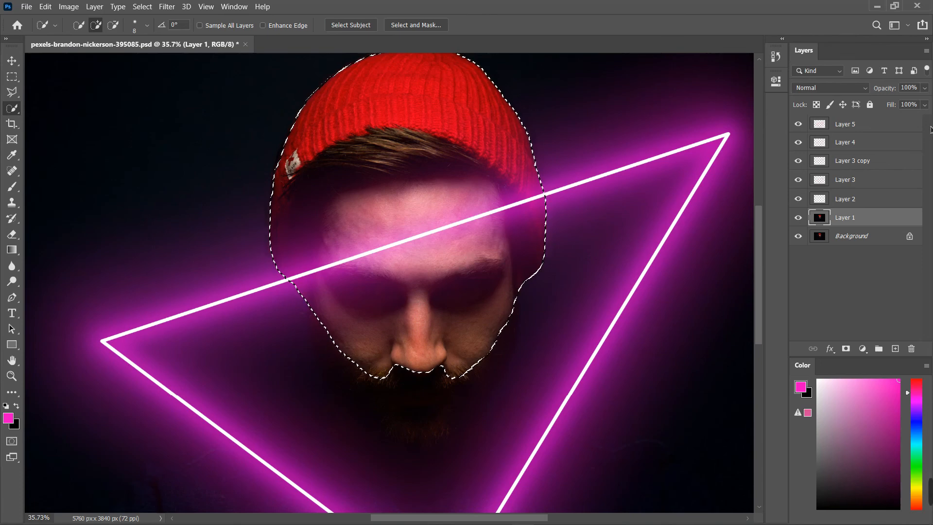
- Erase the white line crossing the forehead on Layer 2 with the 228 px Eraser at 66% opacity
{"action": "left_click", "coordinate": [847, 199]}
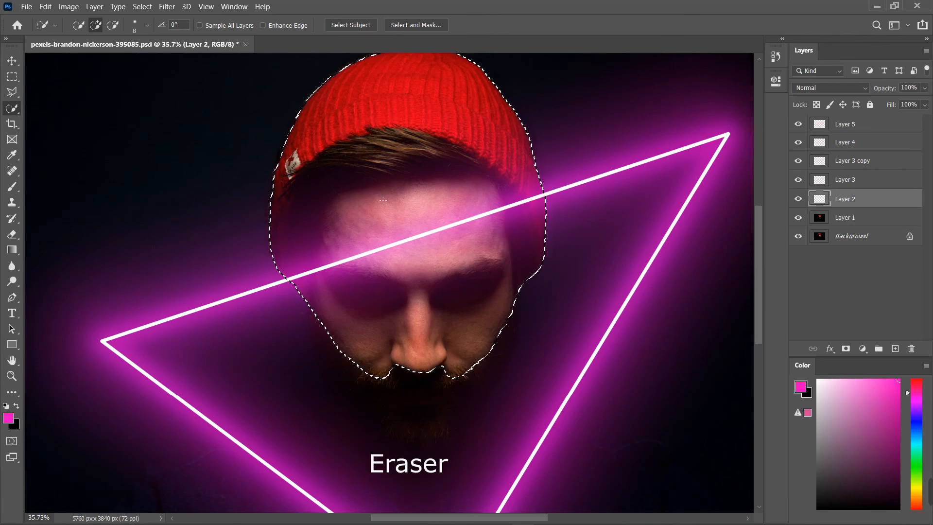
{"action": "key", "text": "e"}
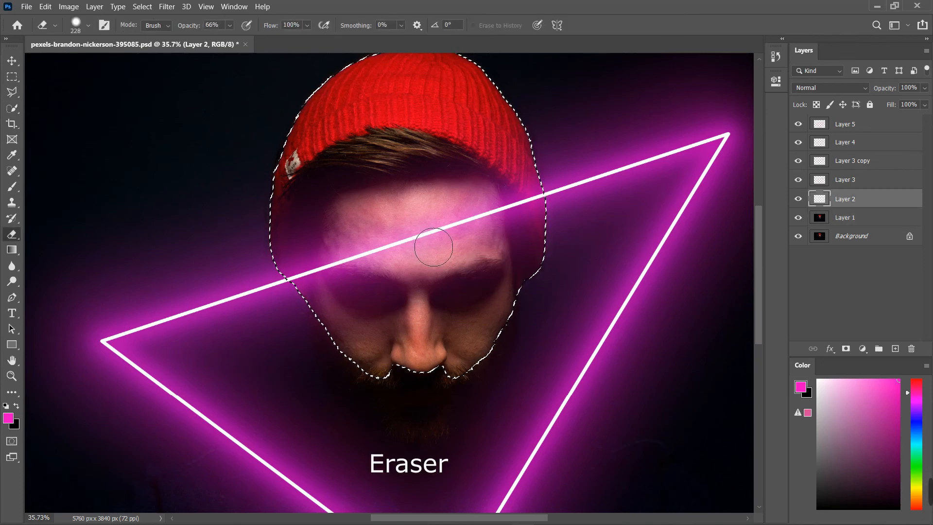
{"action": "mouse_move", "coordinate": [433, 247]}
{"action": "left_mouse_down"}
{"action": "mouse_move", "coordinate": [396, 236]}
{"action": "mouse_move", "coordinate": [384, 261]}
{"action": "mouse_move", "coordinate": [454, 240]}
{"action": "mouse_move", "coordinate": [520, 185]}
{"action": "left_mouse_up"}
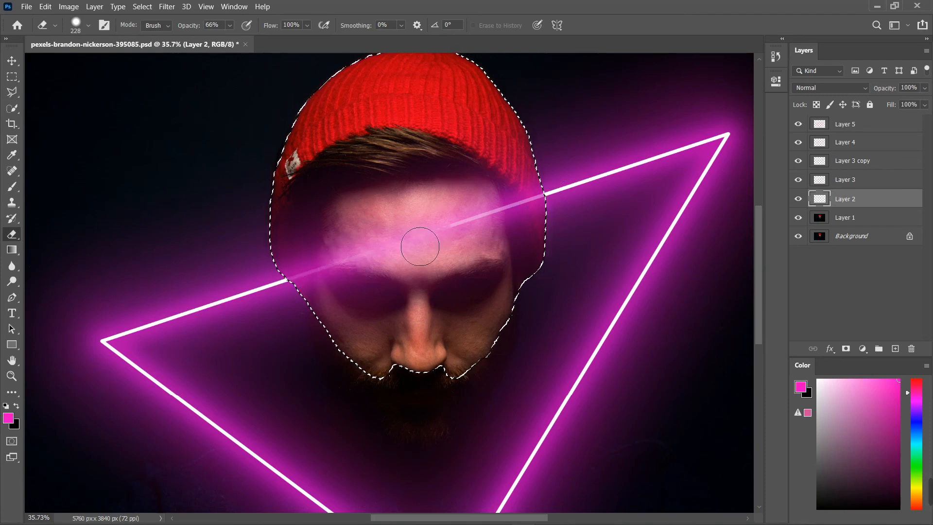
- Raise the Eraser's hardness to maximum and opacity to 100%, and erase the rest of Layer 2's line within the head selection
{"action": "left_click", "coordinate": [89, 26]}
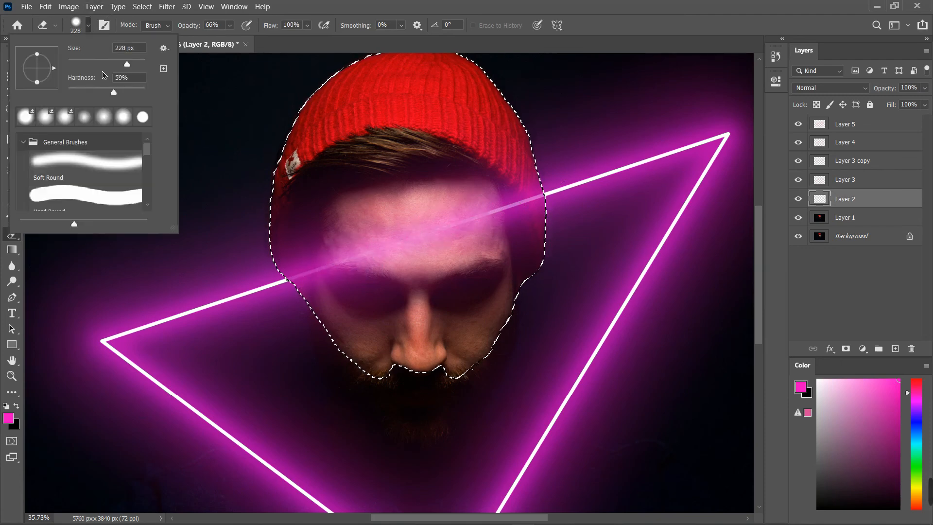
{"action": "left_click_drag", "start_coordinate": [113, 94], "coordinate": [188, 86]}
{"action": "left_click", "coordinate": [326, 10]}
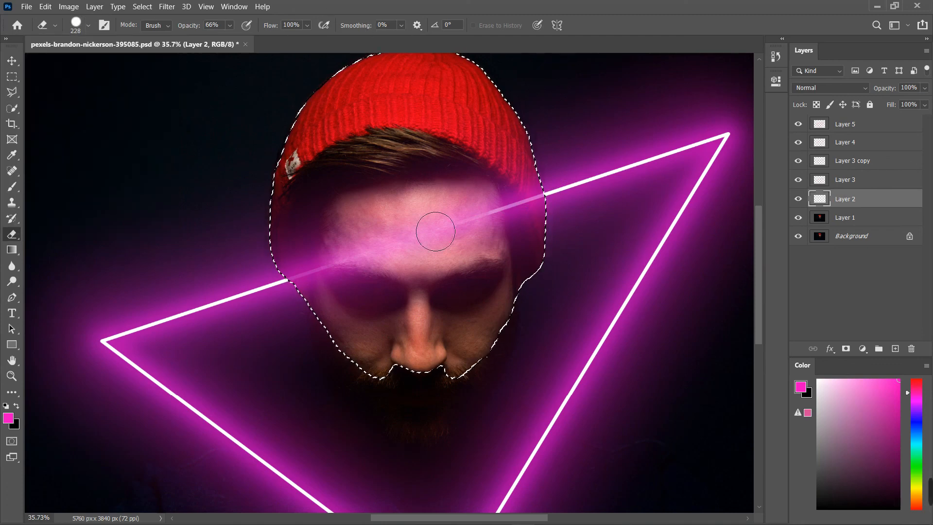
{"action": "left_click", "coordinate": [229, 25]}
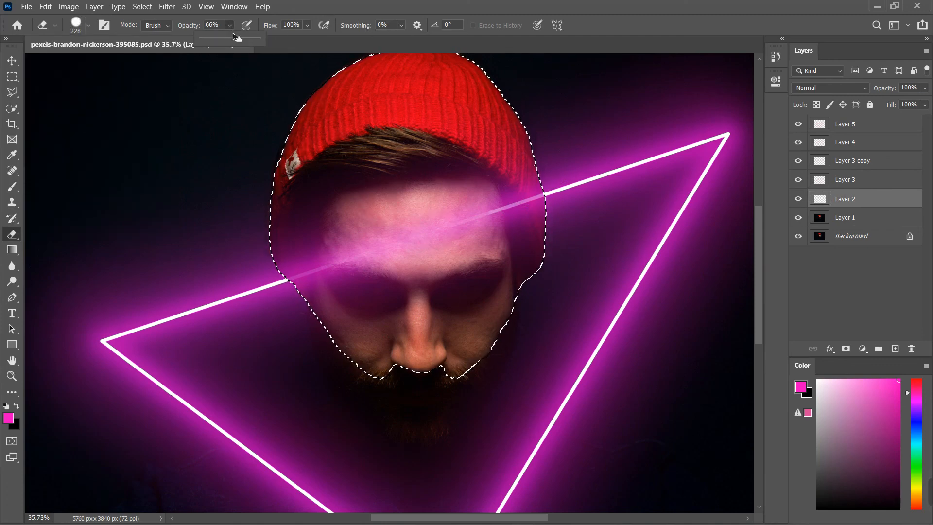
{"action": "left_click_drag", "start_coordinate": [239, 39], "coordinate": [261, 39]}
{"action": "mouse_move", "coordinate": [333, 233]}
{"action": "left_mouse_down"}
{"action": "mouse_move", "coordinate": [386, 272]}
{"action": "mouse_move", "coordinate": [517, 233]}
{"action": "left_mouse_up"}
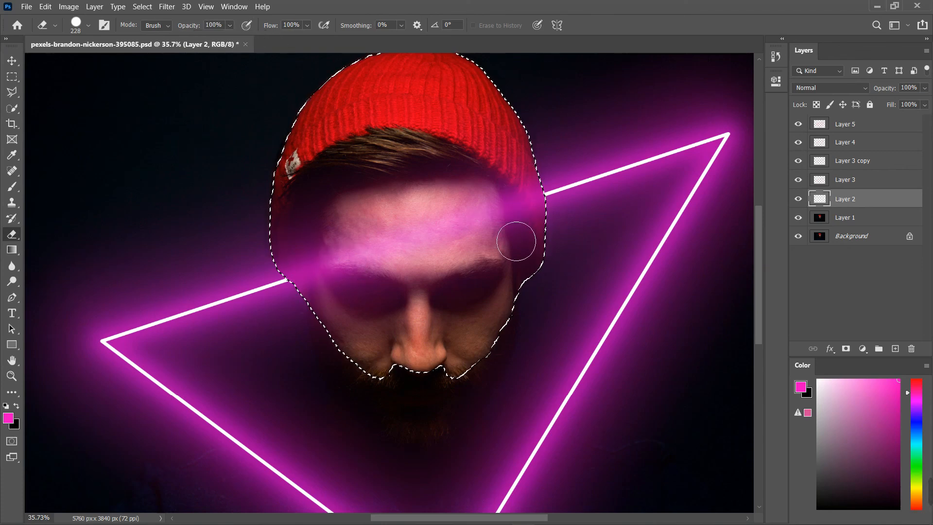
- Erase the pink glow over the face on Layer 3 and Layer 3 copy, and deselect the head
{"action": "left_click", "coordinate": [831, 180]}
{"action": "mouse_move", "coordinate": [323, 275]}
{"action": "left_mouse_down"}
{"action": "mouse_move", "coordinate": [355, 224]}
{"action": "mouse_move", "coordinate": [458, 191]}
{"action": "mouse_move", "coordinate": [471, 271]}
{"action": "left_mouse_up"}
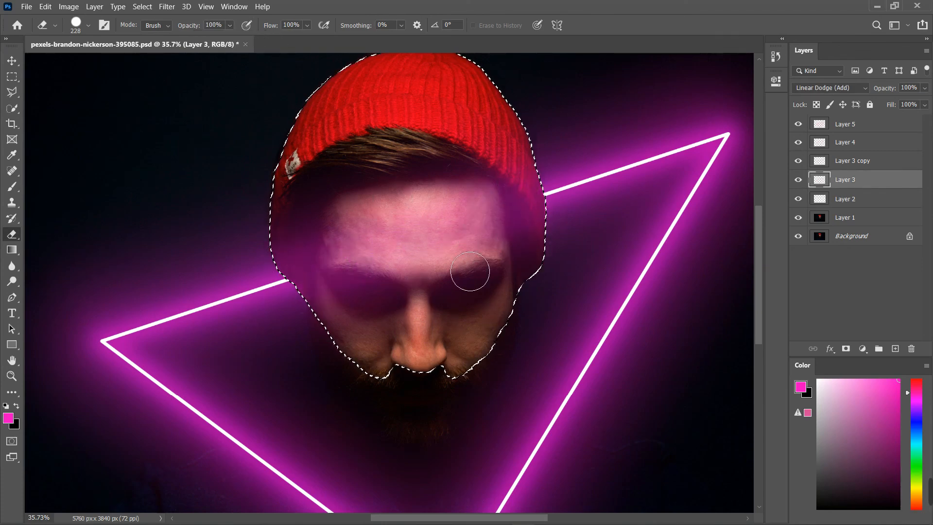
{"action": "key", "text": "alt+bracketright"}
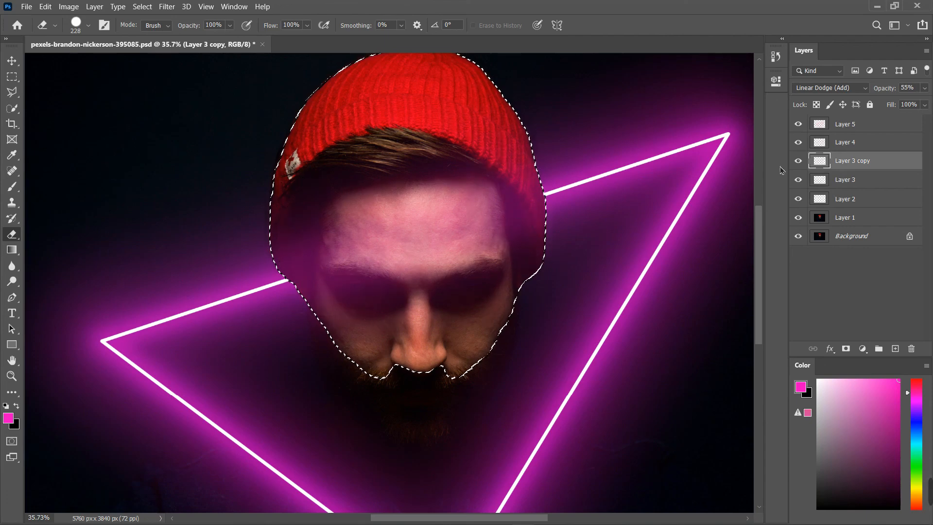
{"action": "key", "text": "alt+bracketright"}
{"action": "mouse_move", "coordinate": [290, 246]}
{"action": "left_mouse_down"}
{"action": "mouse_move", "coordinate": [337, 298]}
{"action": "mouse_move", "coordinate": [370, 175]}
{"action": "left_mouse_up"}
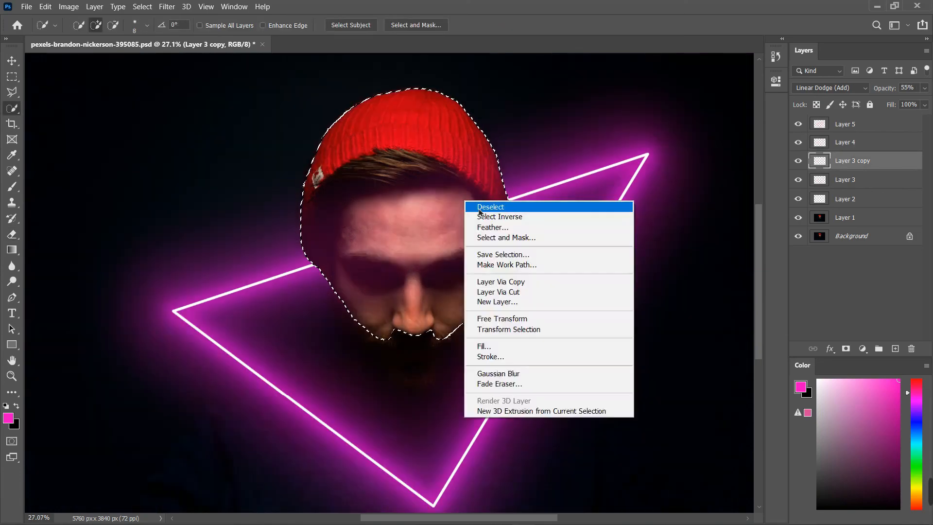
{"action": "left_click", "coordinate": [466, 207]}
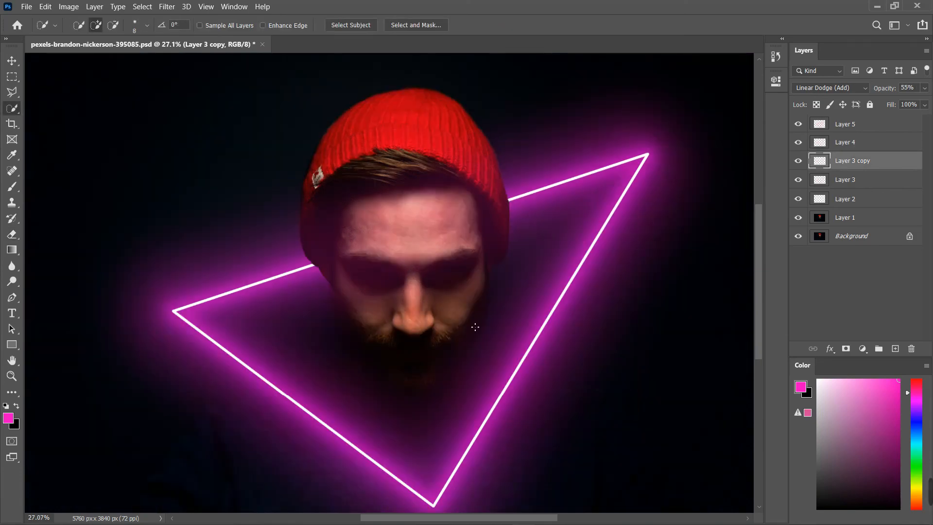
- Inspect the hat and cheek edge up close for leftover glow with the Eraser, going through Layer 3 to Layer 4, and review the whole image
{"action": "scroll", "coordinate": [367, 249], "scroll_direction": "up", "scroll_amount": 5}
{"action": "scroll", "coordinate": [367, 249], "scroll_direction": "down", "scroll_amount": 3}
{"action": "scroll", "coordinate": [368, 250], "scroll_direction": "up", "scroll_amount": 4}
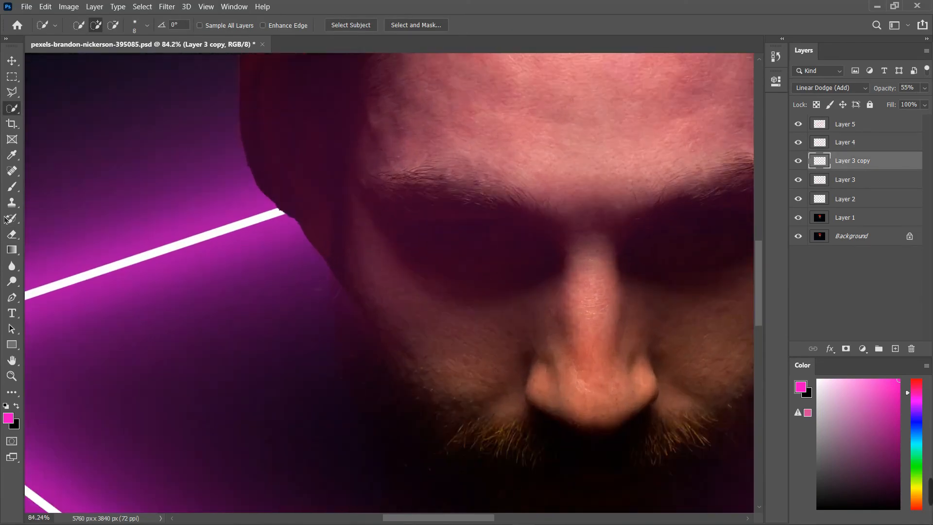
{"action": "key", "text": "e"}
{"action": "key", "text": "alt+bracketleft"}
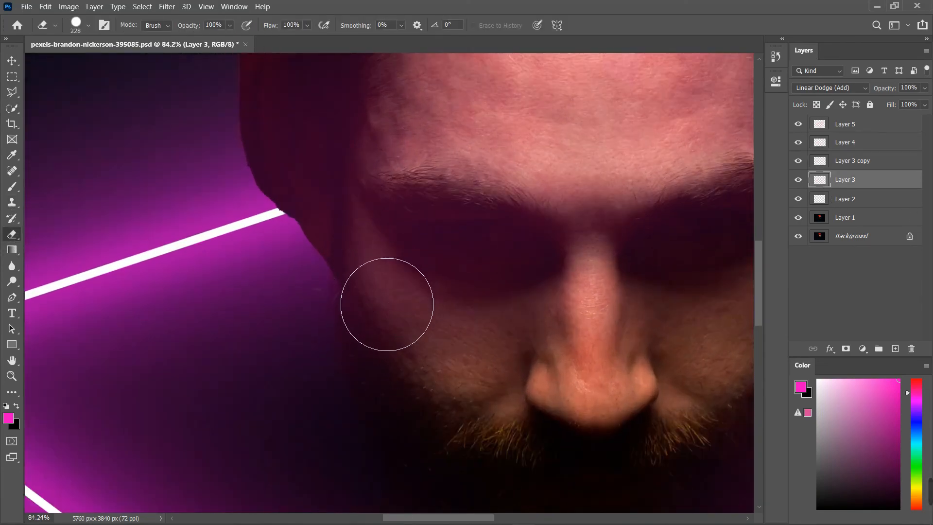
{"action": "key", "text": "alt+bracketright"}
{"action": "key", "text": "alt+bracketright"}
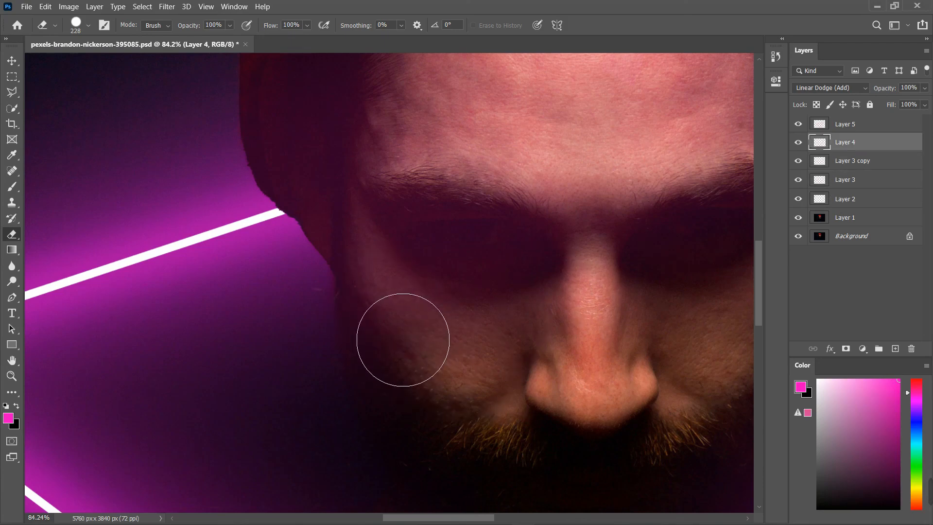
{"action": "key", "text": "ctrl+0"}
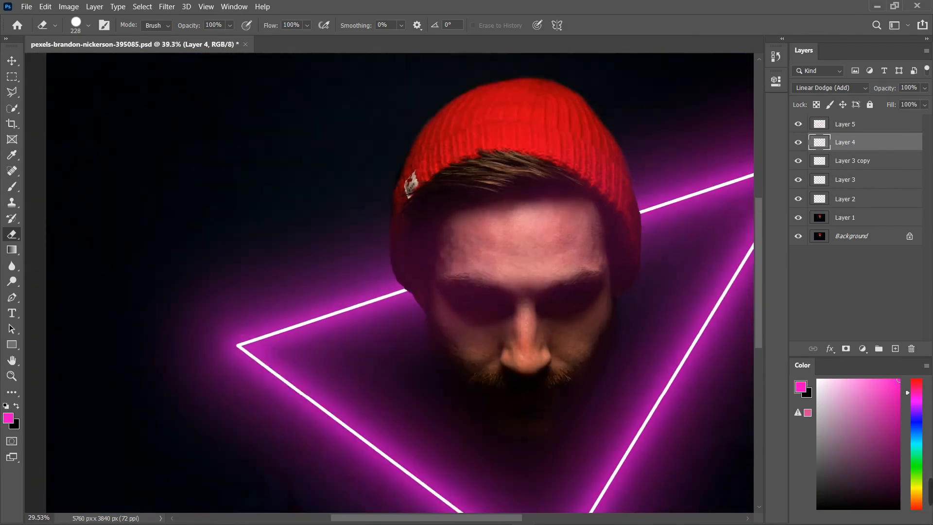
{"action": "key", "text": "v"}
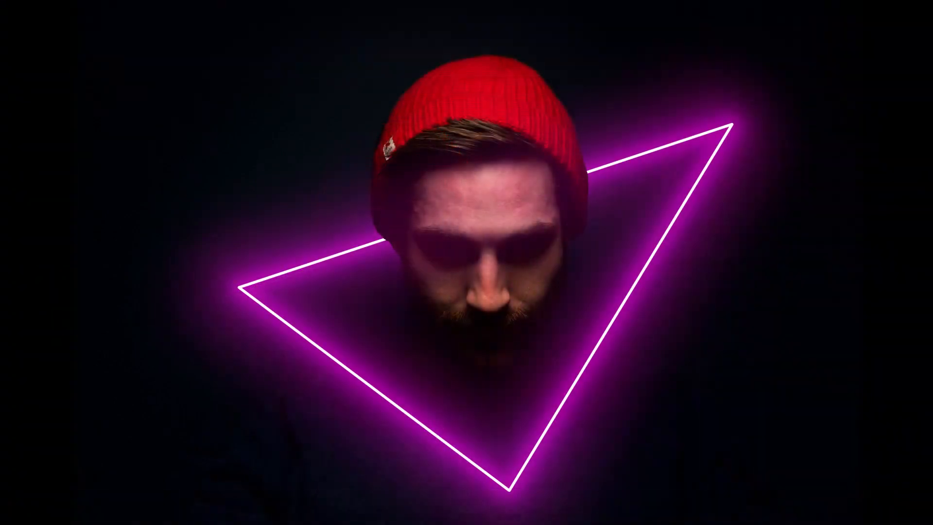